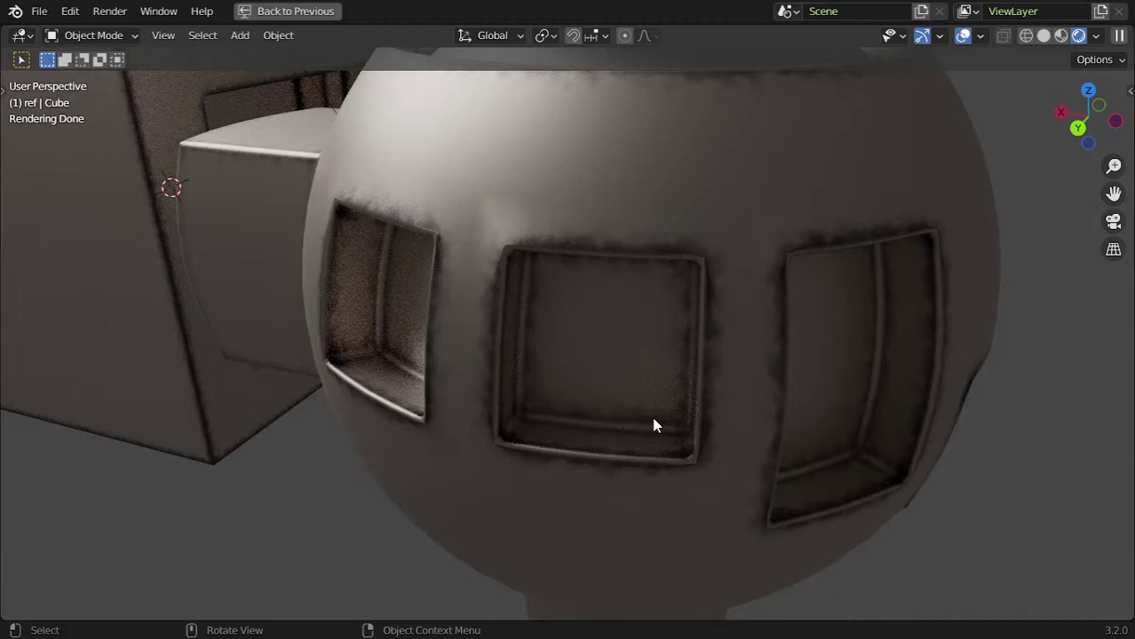
# - Leave the maximized viewport to return to the full Shading workspace layout
pyautogui.click(279, 12)
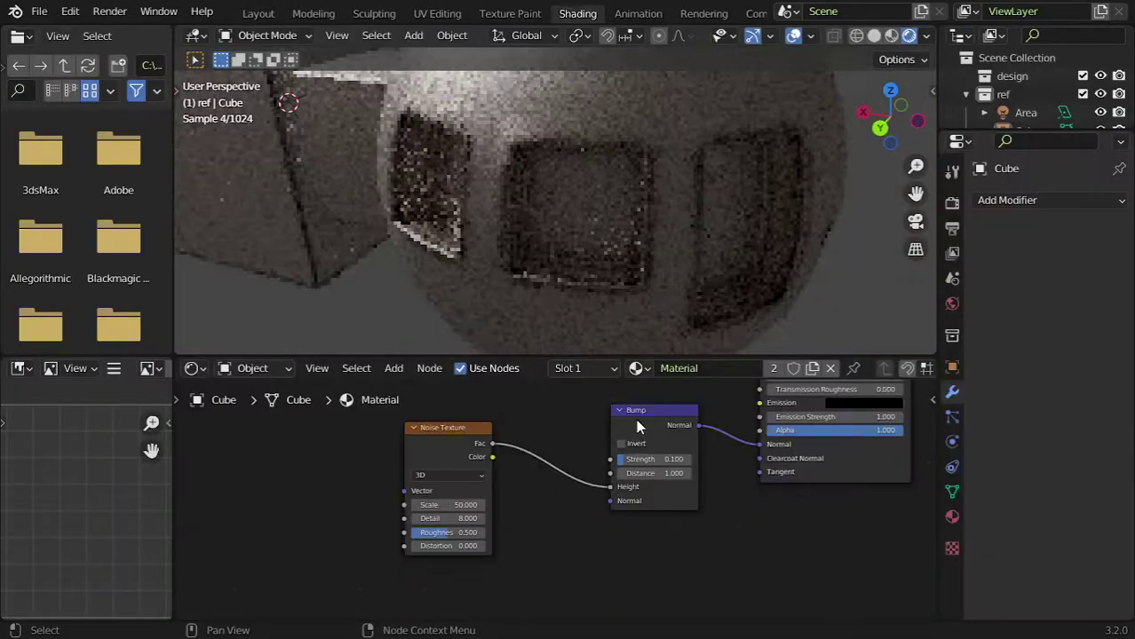
# - Bring the cube material's nodes into view and select the Edge Mask node
pyautogui.moveTo(727, 484); pyautogui.dragTo(413, 464, button='middle')
pyautogui.scroll(-3, 534, 472)
pyautogui.click(419, 465)
# - Give the cube material a fake user, rename it 'first', then select the sphere
pyautogui.click(793, 368)
pyautogui.click(679, 368)
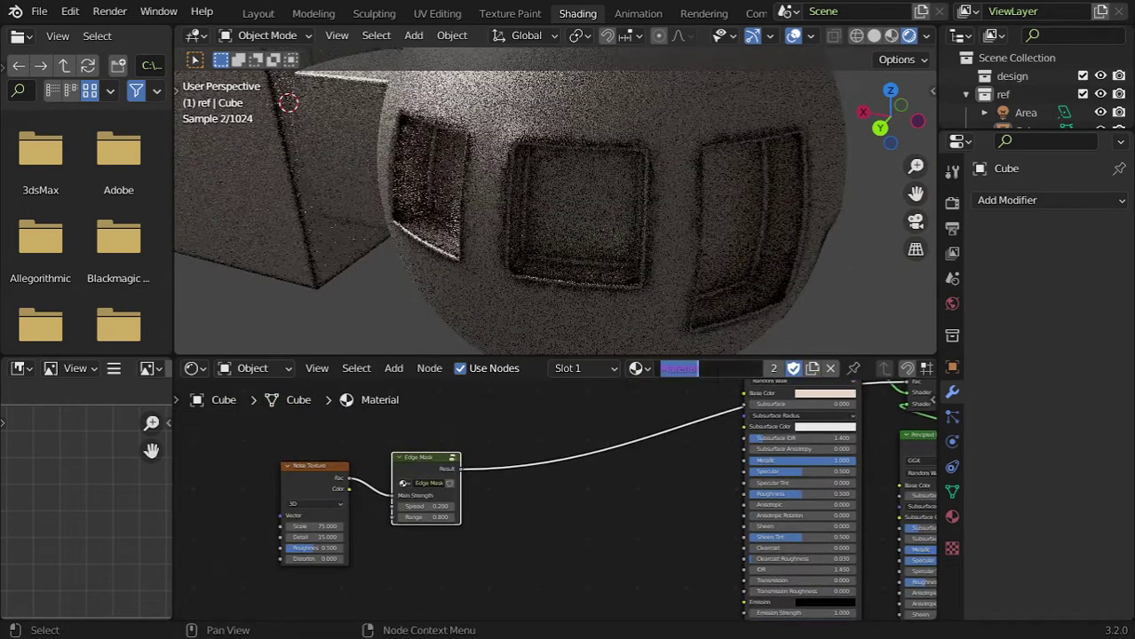
pyautogui.write('Leak Burn')
pyautogui.press('BackSpace')
pyautogui.press('BackSpace')
pyautogui.press('BackSpace')
pyautogui.press('BackSpace')
pyautogui.press('BackSpace')
pyautogui.press('BackSpace')
pyautogui.press('BackSpace')
pyautogui.write('first')
pyautogui.press('Return')
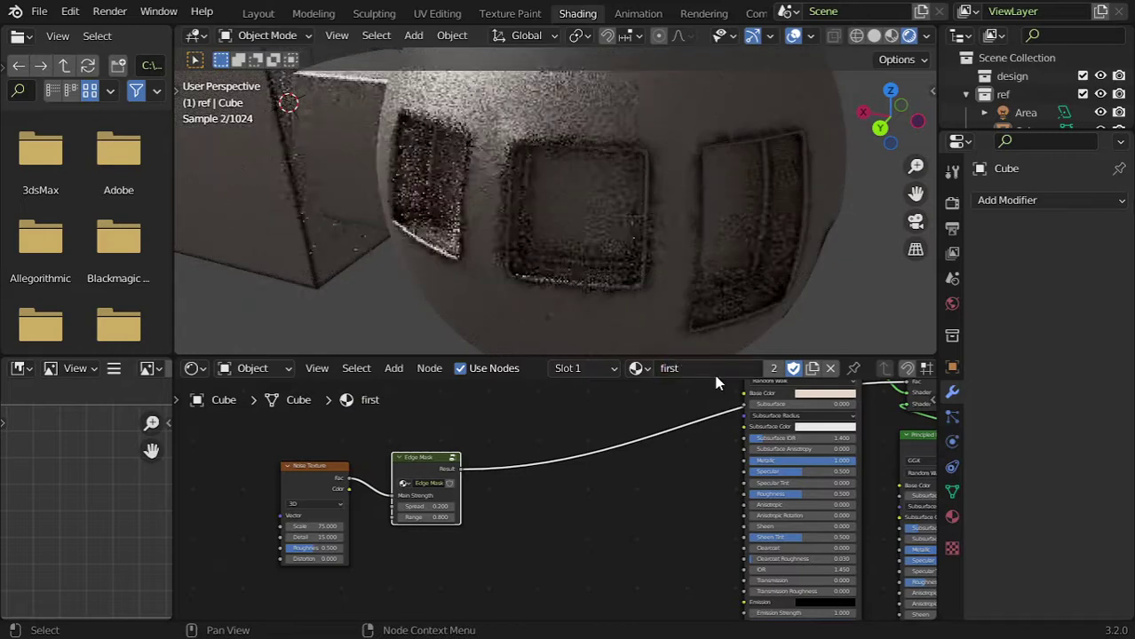
pyautogui.moveTo(573, 184); pyautogui.dragTo(606, 220, button='middle')
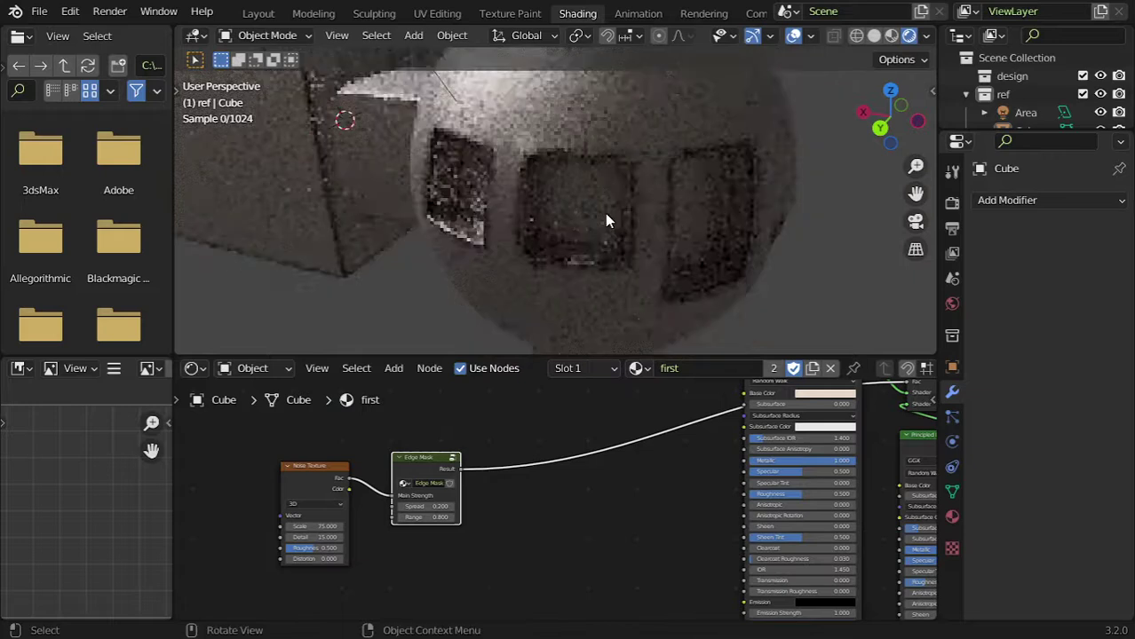
pyautogui.click(607, 221)
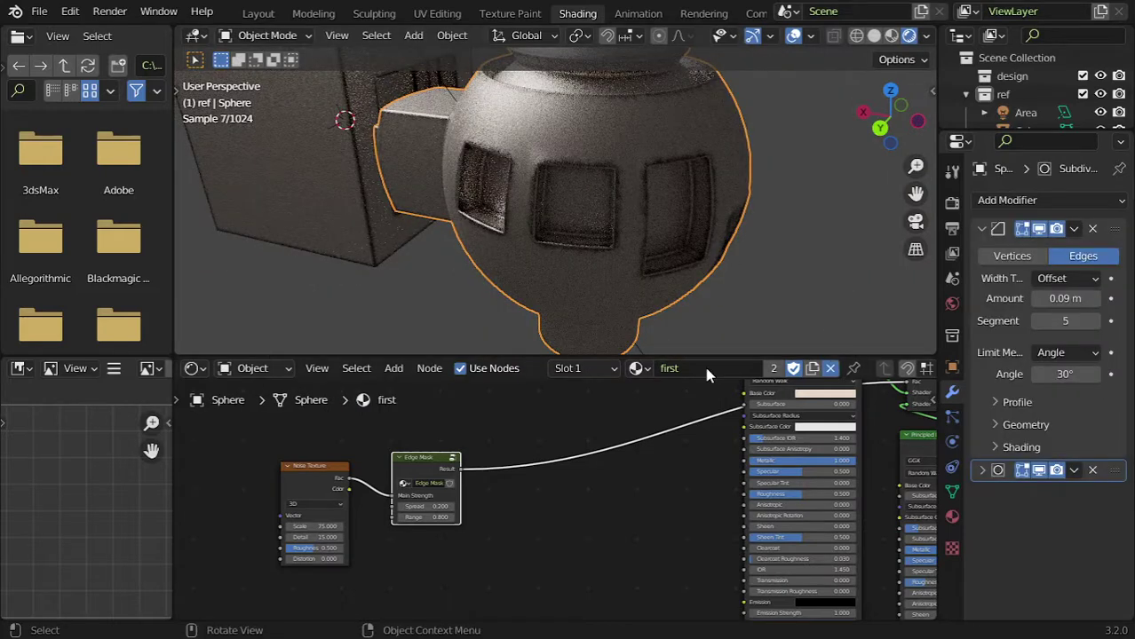
# - Unlink 'first' from the sphere and give it a new material named 'Test'
pyautogui.press('BackSpace')
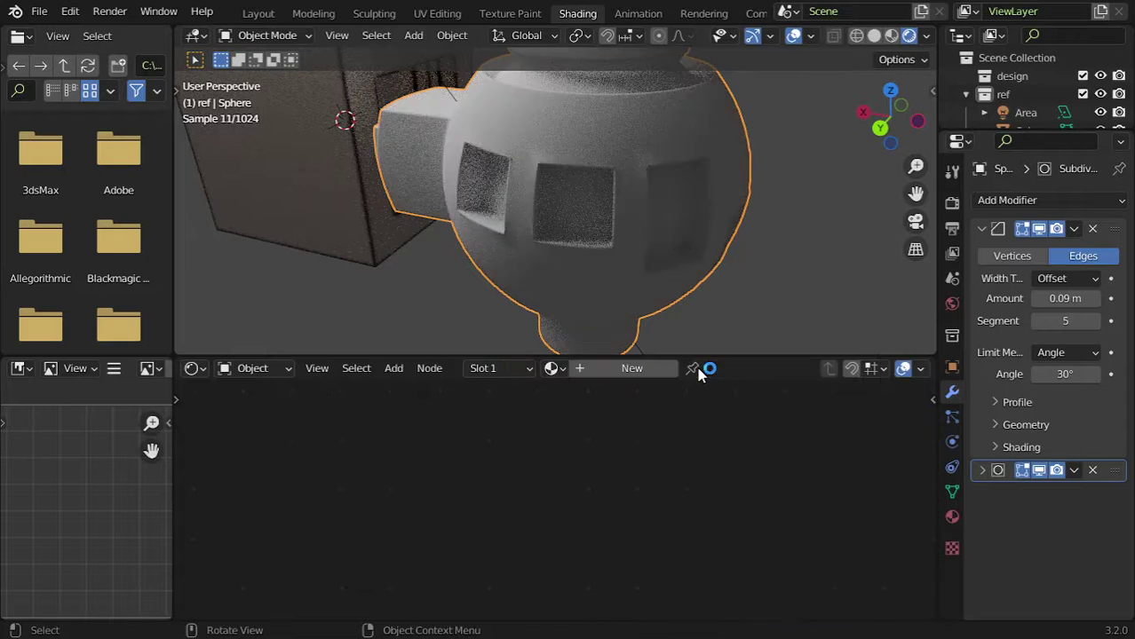
pyautogui.click(648, 370)
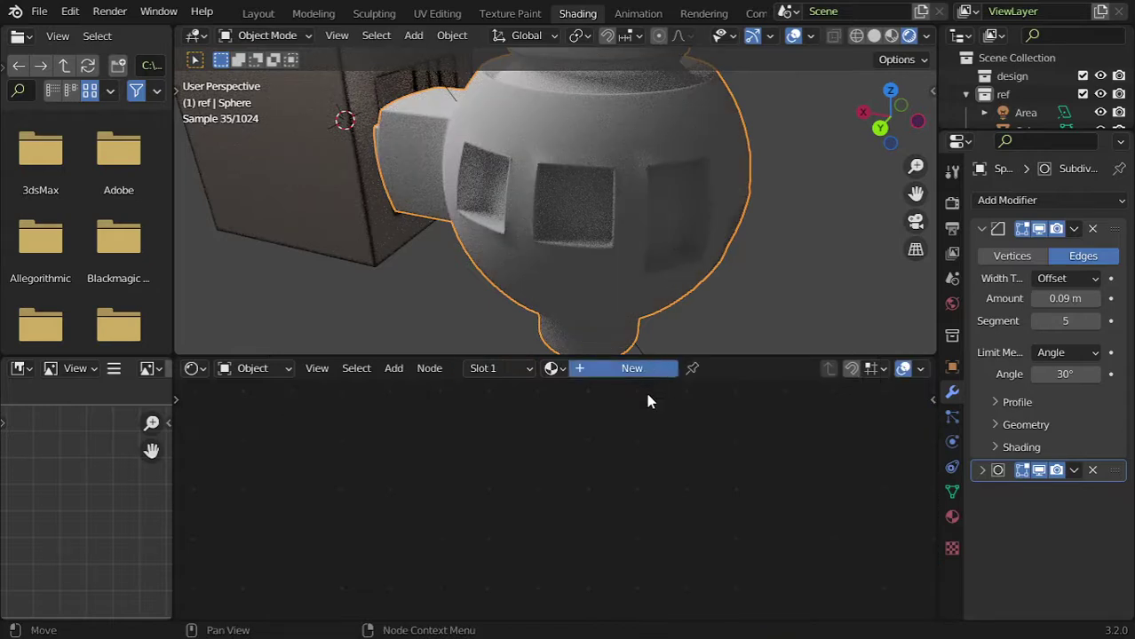
pyautogui.click(604, 366)
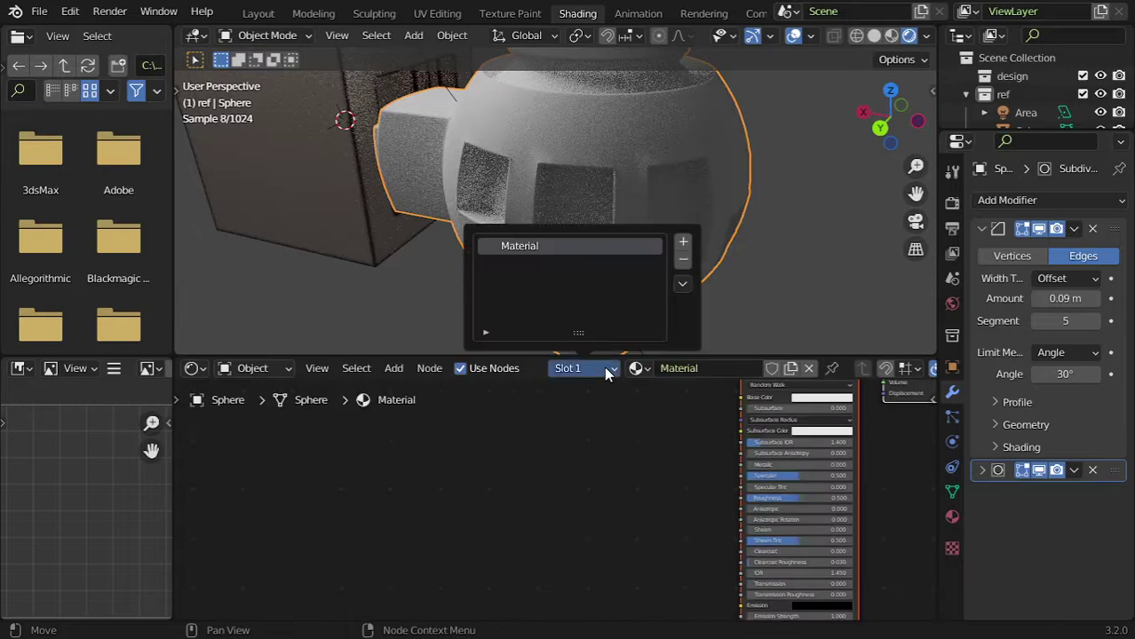
pyautogui.doubleClick(690, 369)
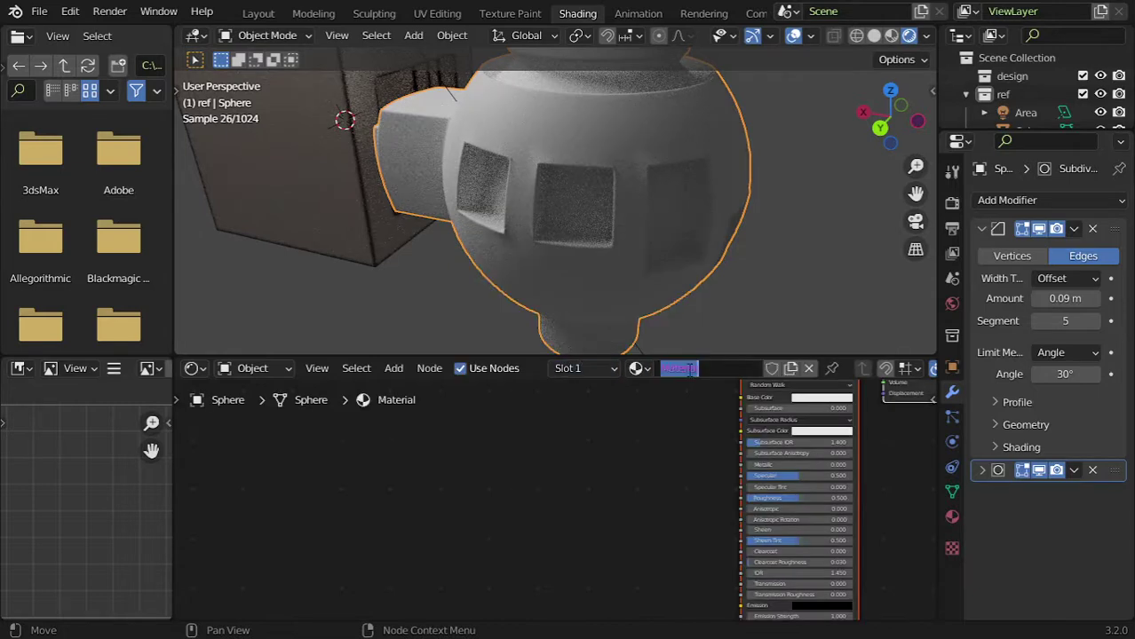
pyautogui.write('Test')
pyautogui.press('Return')
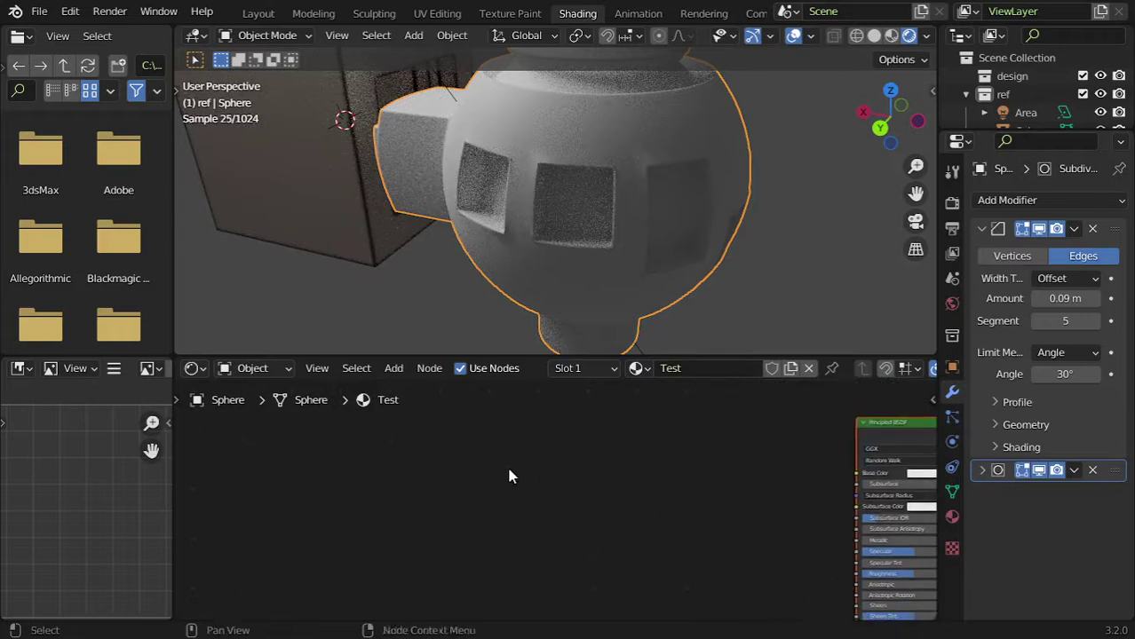
# - Add a Bevel node to the Test material's node tree
pyautogui.hotkey('shift', 'a')
pyautogui.click(461, 427)
pyautogui.write('beve')
pyautogui.click(472, 445)
pyautogui.click(471, 445)
pyautogui.scroll(-2, 549, 471)
# - Set the Bevel node's Samples to 16
pyautogui.keyDown('ctrl'); pyautogui.moveTo(548, 467); pyautogui.dragTo(524, 475, button='middle'); pyautogui.keyUp('ctrl')
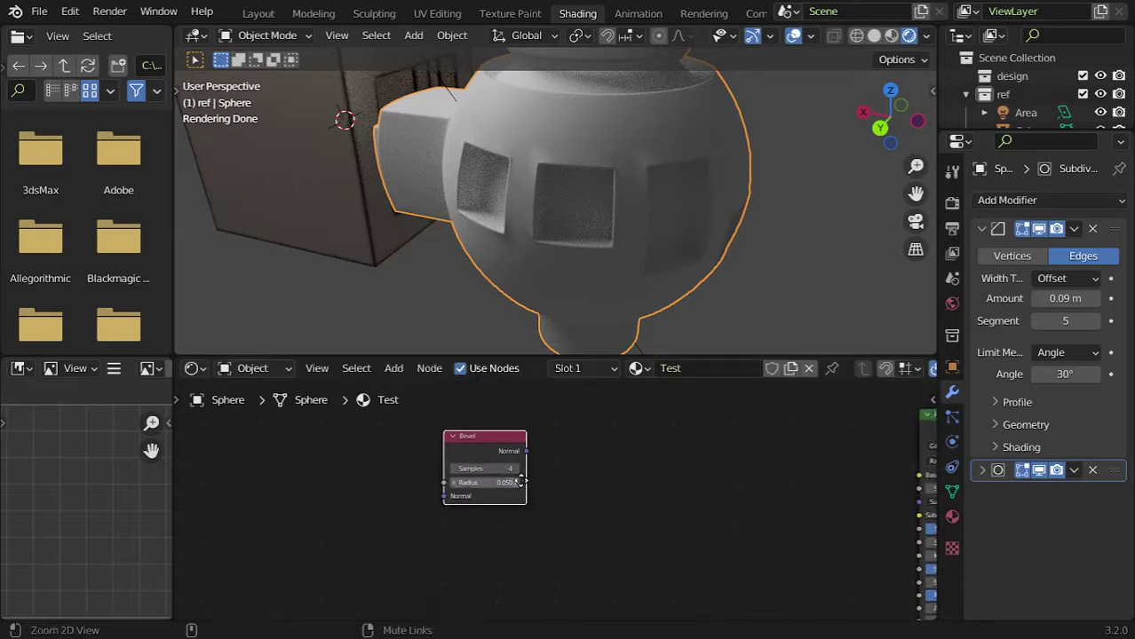
pyautogui.click(480, 465)
pyautogui.write('16')
pyautogui.press('Return')
# - Add a Geometry input node below the Bevel node
pyautogui.hotkey('shift', 'a')
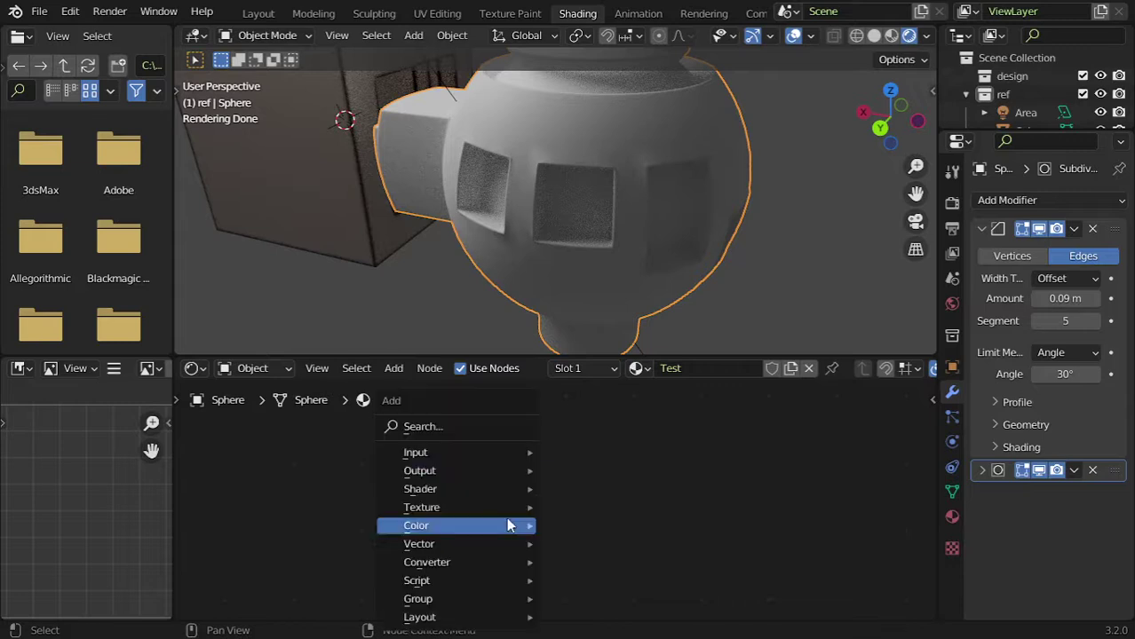
pyautogui.click(458, 444)
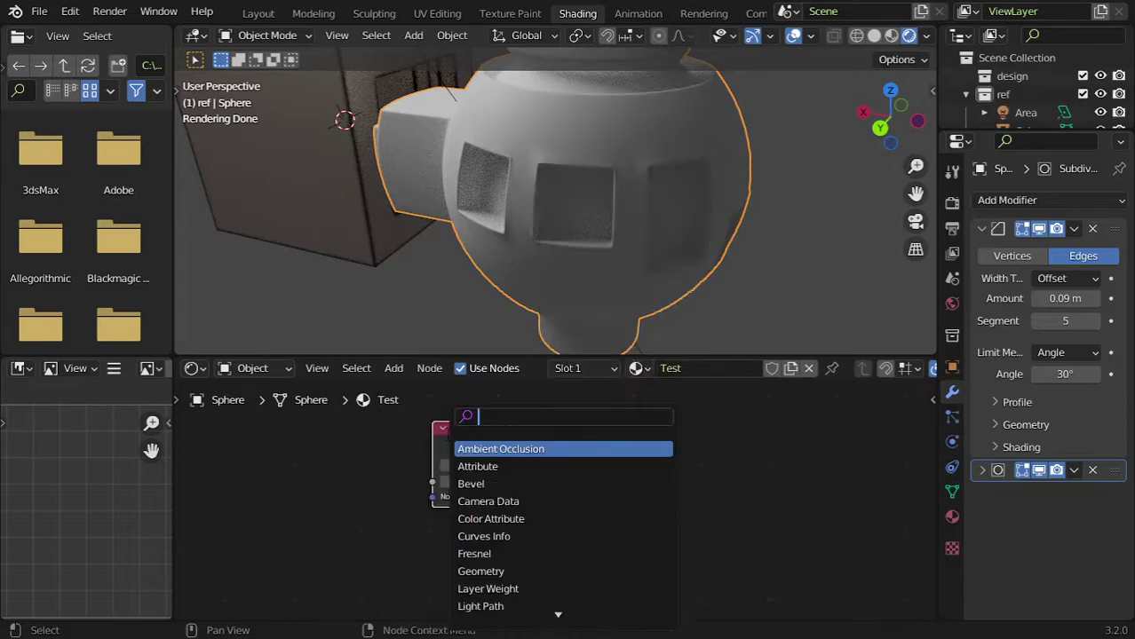
pyautogui.write('geo')
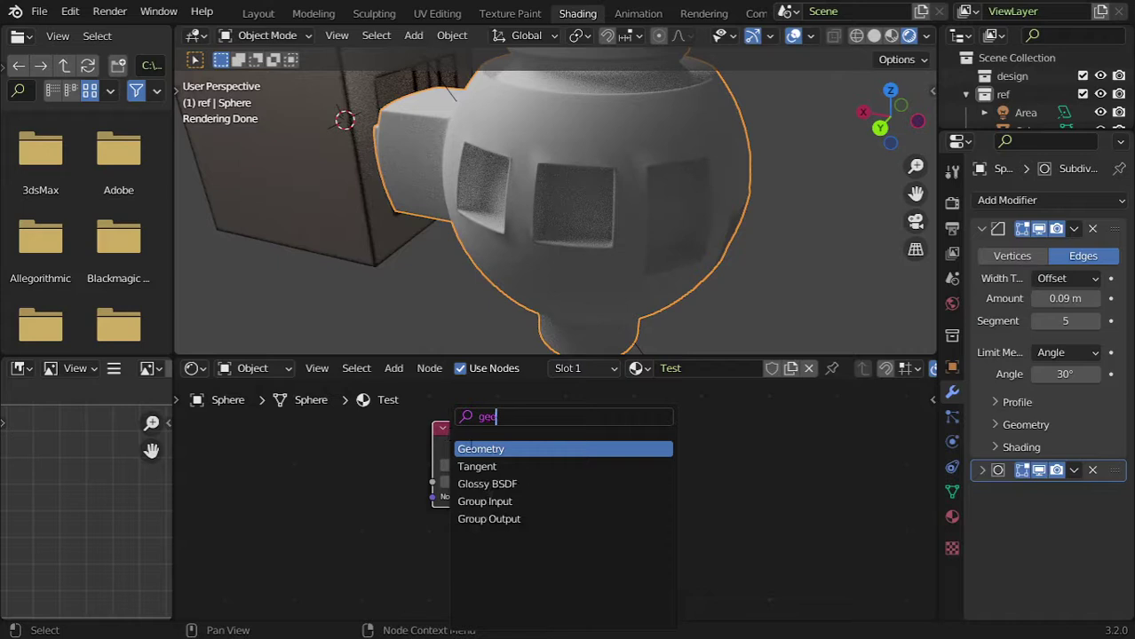
pyautogui.press('Return')
pyautogui.click(460, 554)
# - Add a Vector Math node set to Dot Product
pyautogui.moveTo(529, 575); pyautogui.dragTo(715, 422)
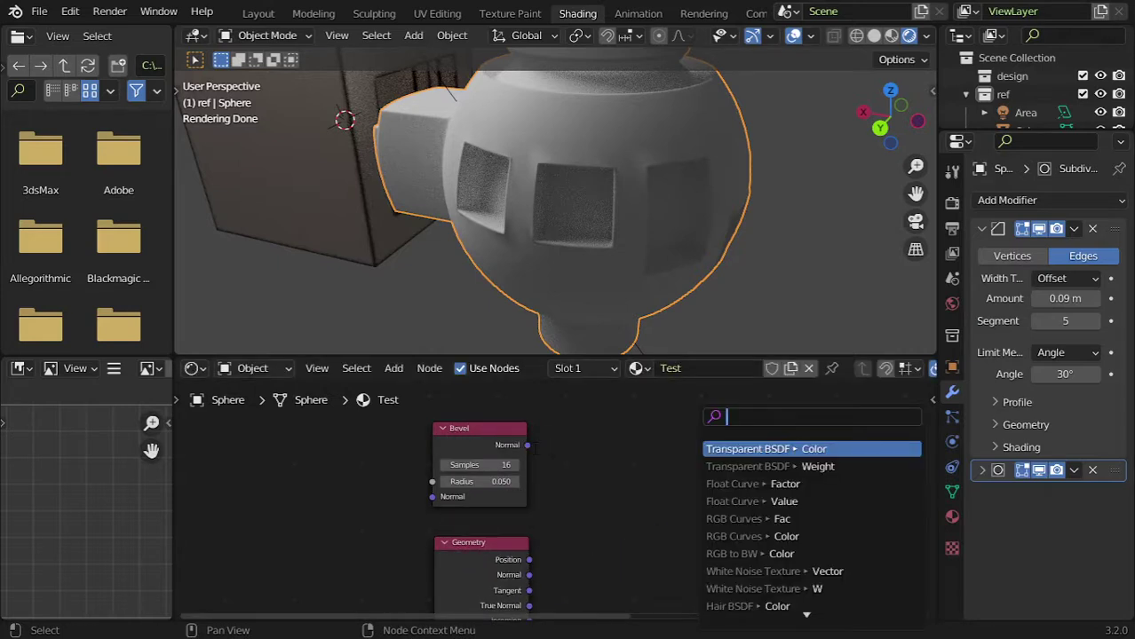
pyautogui.write('vector')
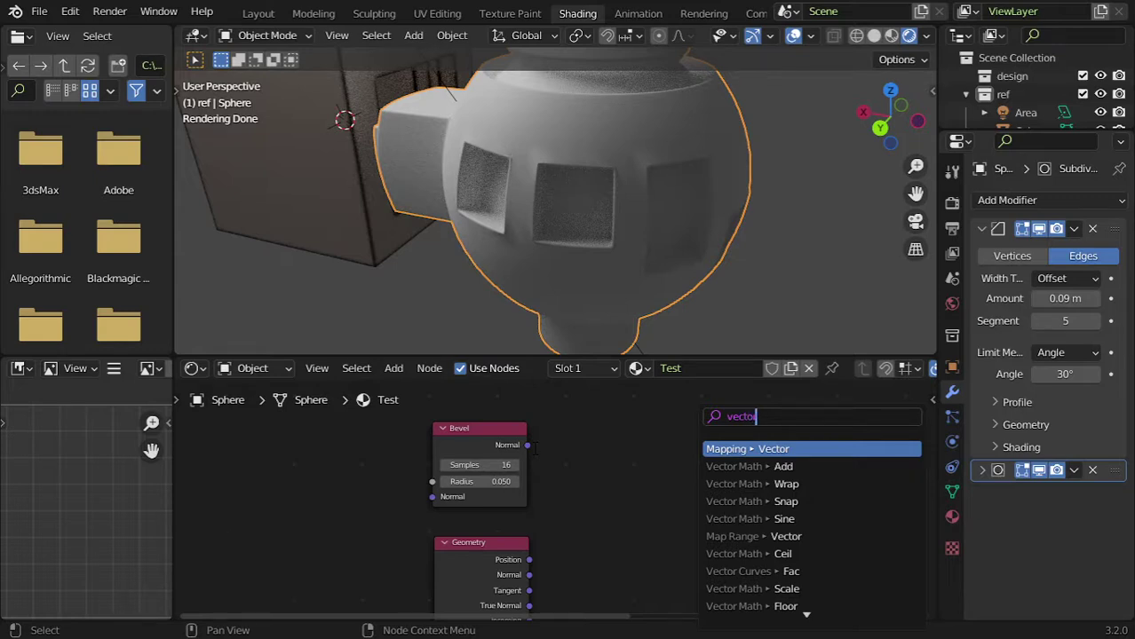
pyautogui.hotkey('shift', 'a')
pyautogui.click(561, 428)
pyautogui.write('math')
pyautogui.press('Down')
pyautogui.press('Return')
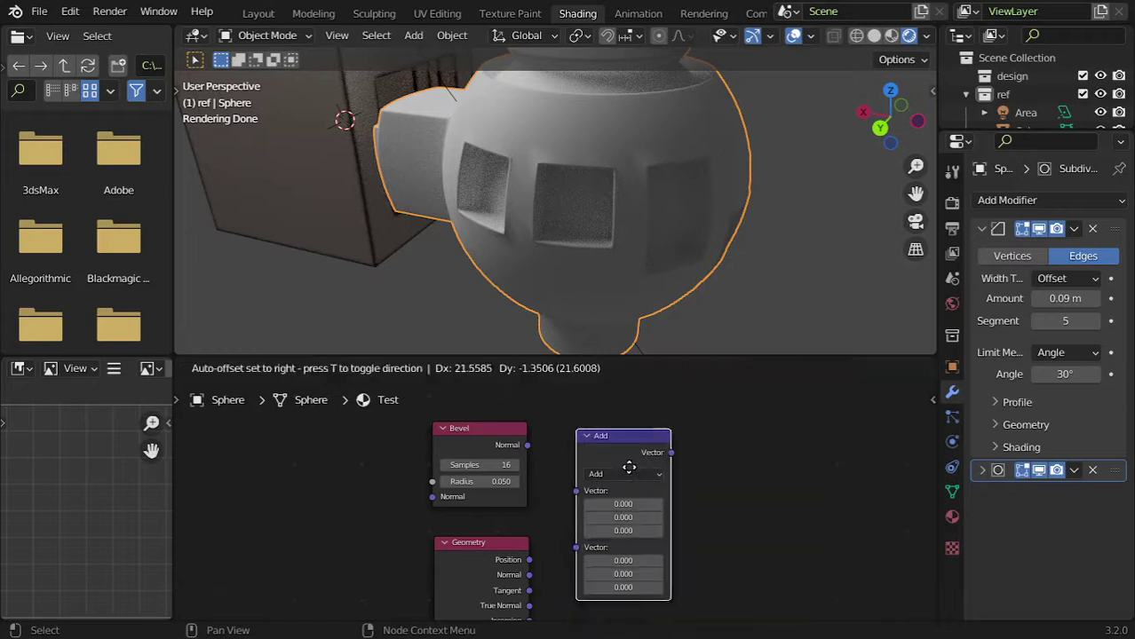
pyautogui.click(658, 466)
pyautogui.click(658, 466)
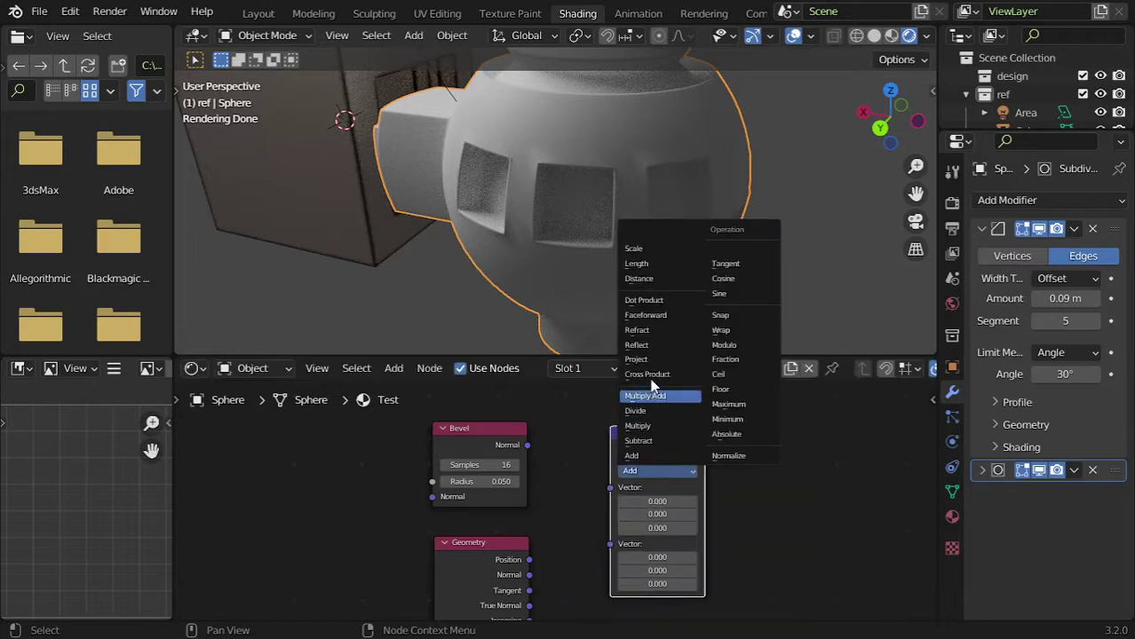
pyautogui.click(649, 306)
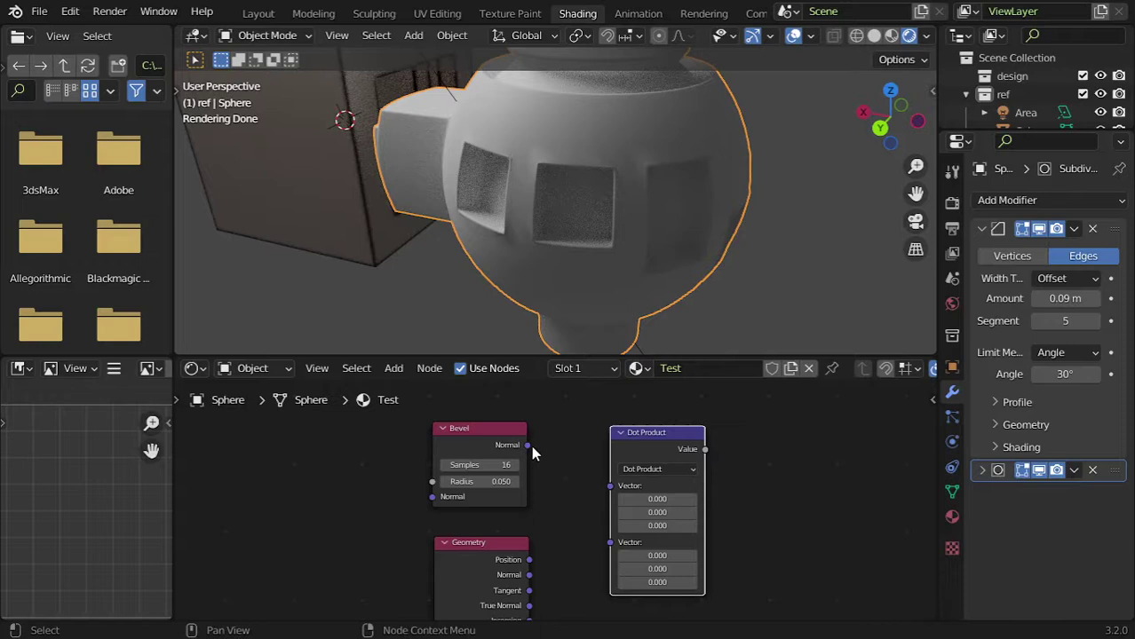
# - Connect Bevel Normal and Geometry Normal into the Dot Product's two vector inputs
pyautogui.moveTo(529, 445); pyautogui.dragTo(610, 485)
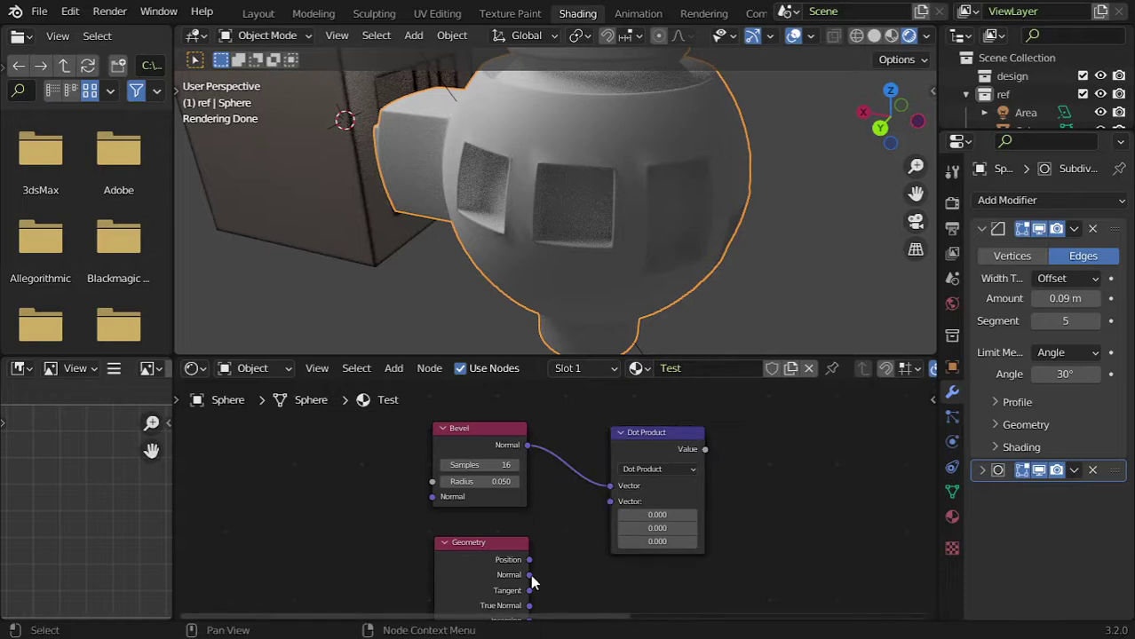
pyautogui.moveTo(529, 575); pyautogui.dragTo(610, 502)
pyautogui.moveTo(825, 430); pyautogui.dragTo(675, 488, button='middle')
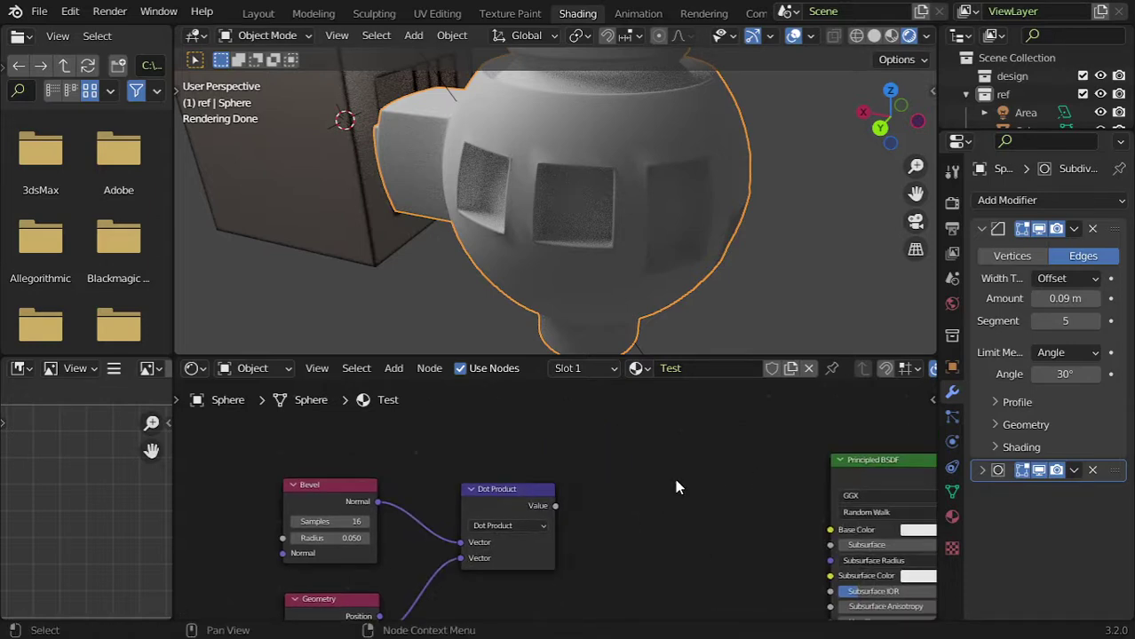
pyautogui.hotkey('shift', 'a')
# - Add a Map Range node taking the Dot Product value and driving Principled BSDF Base Color
pyautogui.click(622, 426)
pyautogui.write('mpa')
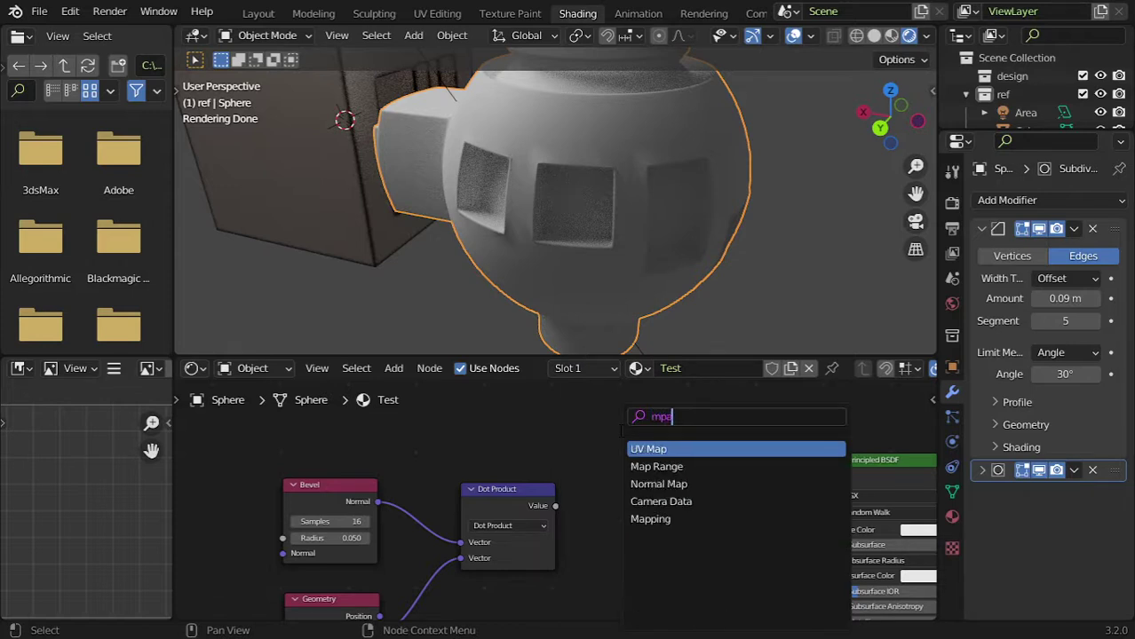
pyautogui.click(656, 466)
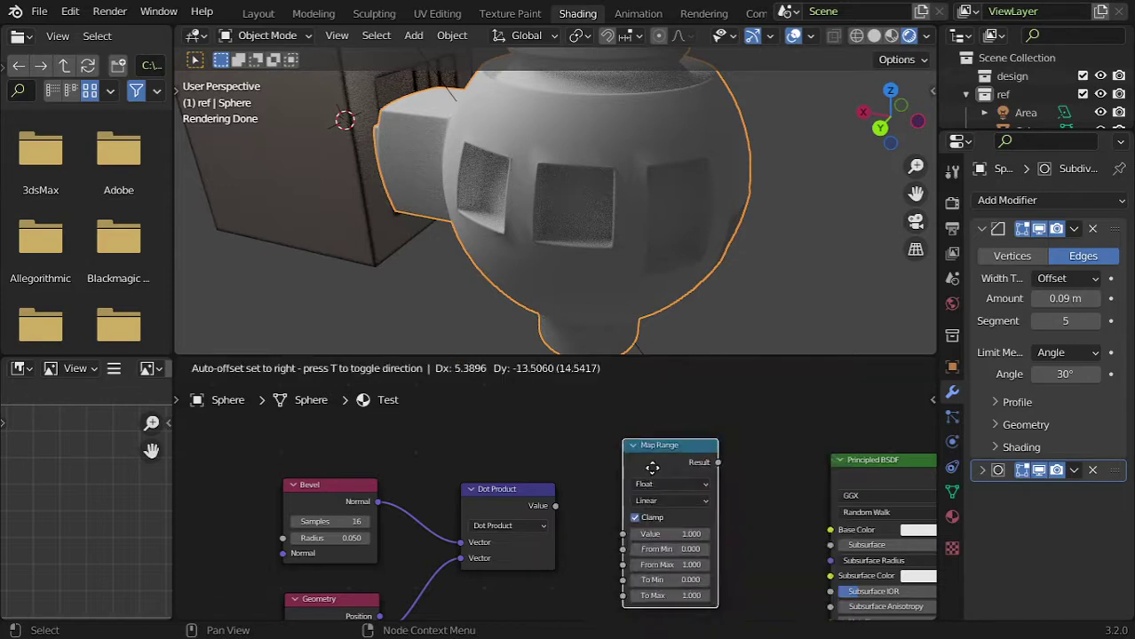
pyautogui.click(701, 471)
pyautogui.moveTo(555, 506); pyautogui.dragTo(662, 552)
pyautogui.moveTo(737, 462); pyautogui.dragTo(628, 433, button='middle')
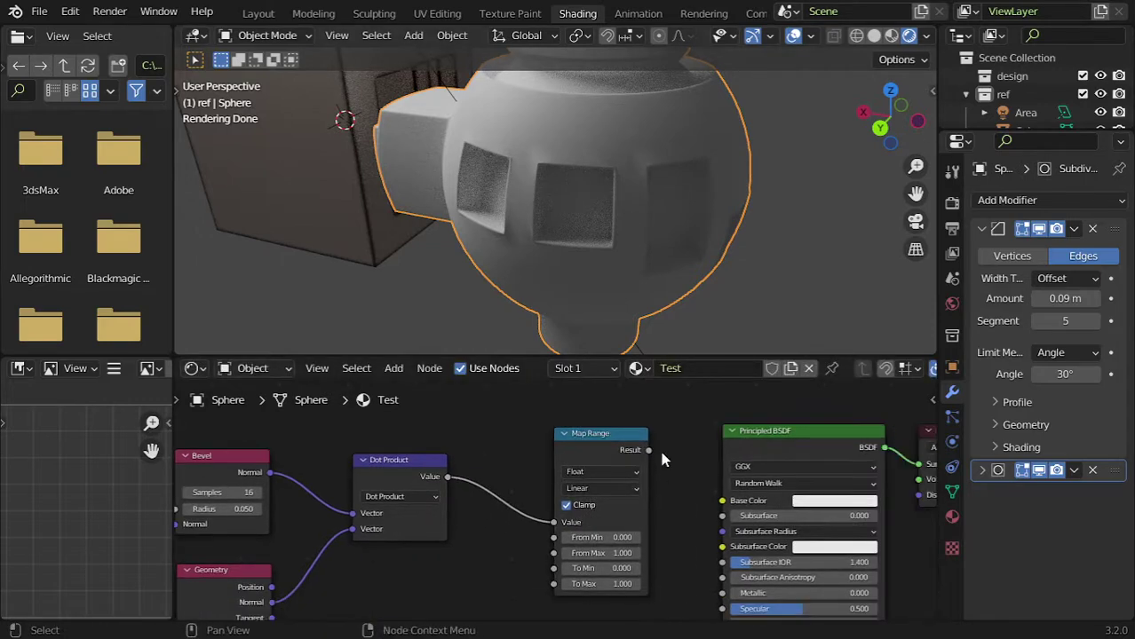
pyautogui.moveTo(649, 451); pyautogui.dragTo(722, 501)
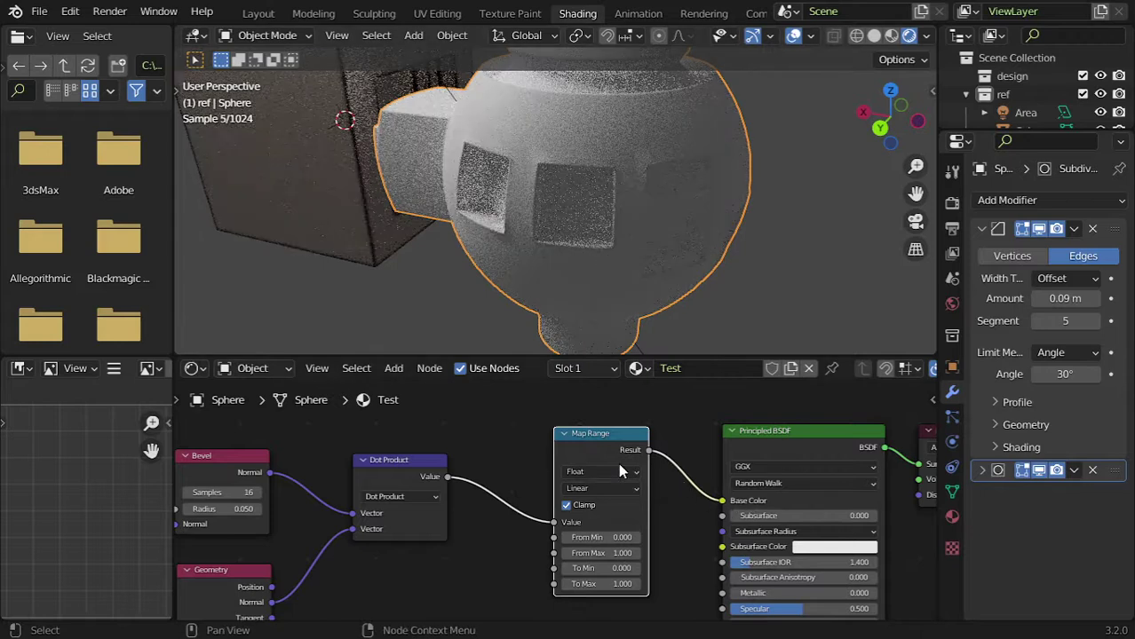
# - Set the Map Range To Min to 1 to invert the mask
pyautogui.moveTo(489, 495)
pyautogui.keyDown('alt'); pyautogui.mouseDown()
pyautogui.moveTo(683, 457)
pyautogui.moveTo(425, 535)
pyautogui.mouseUp(); pyautogui.keyUp('alt')
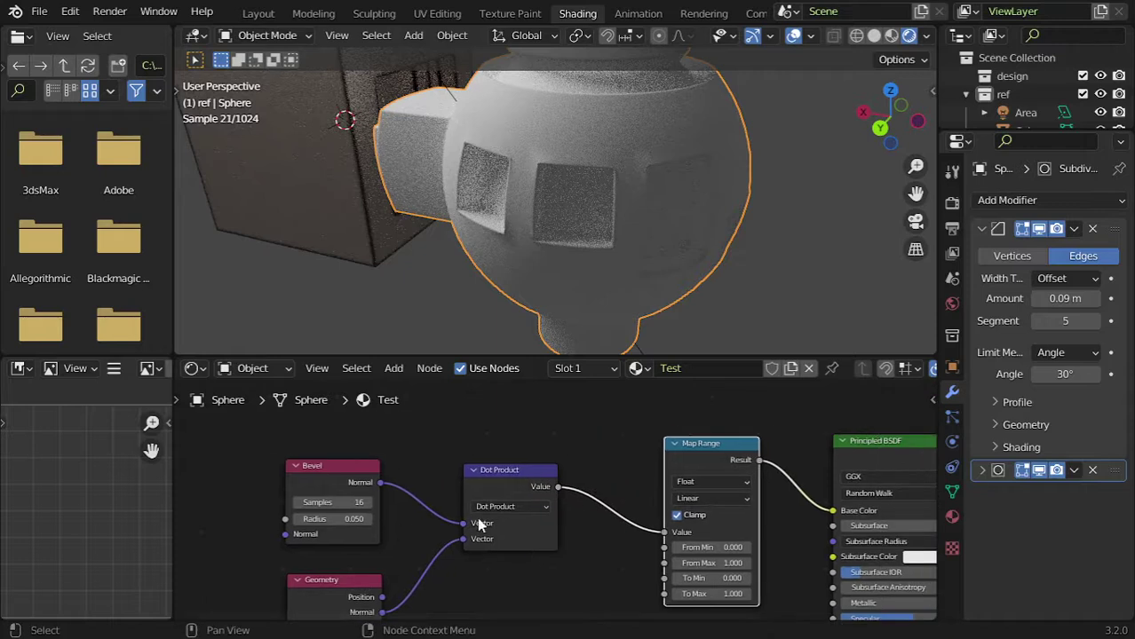
pyautogui.keyDown('alt'); pyautogui.moveTo(737, 594); pyautogui.dragTo(671, 562); pyautogui.keyUp('alt')
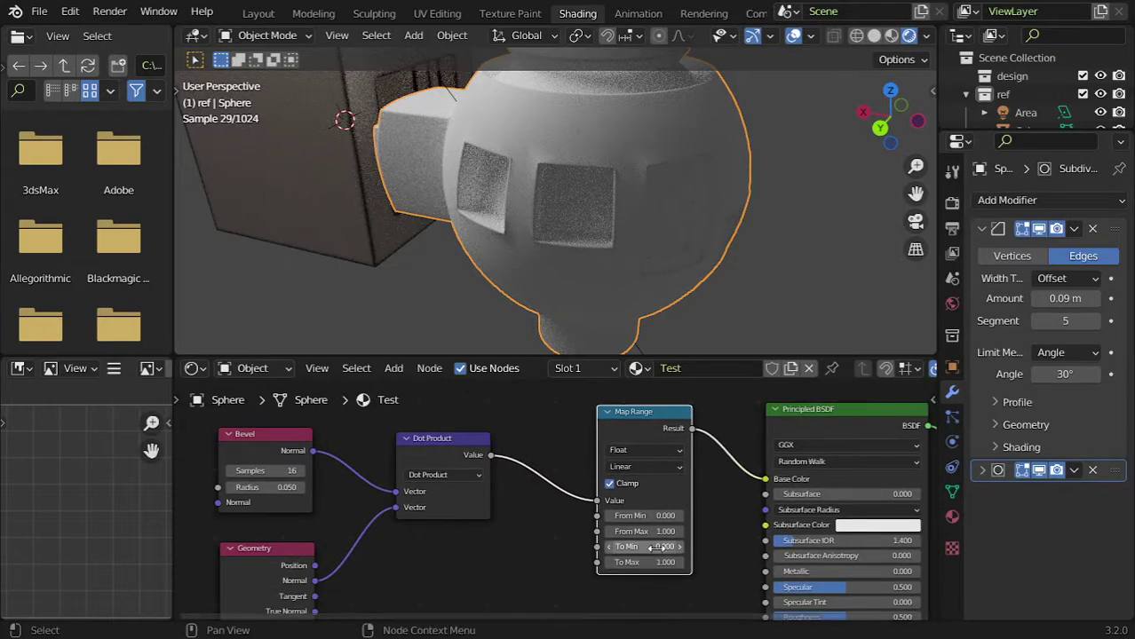
pyautogui.click(657, 547)
pyautogui.write('1')
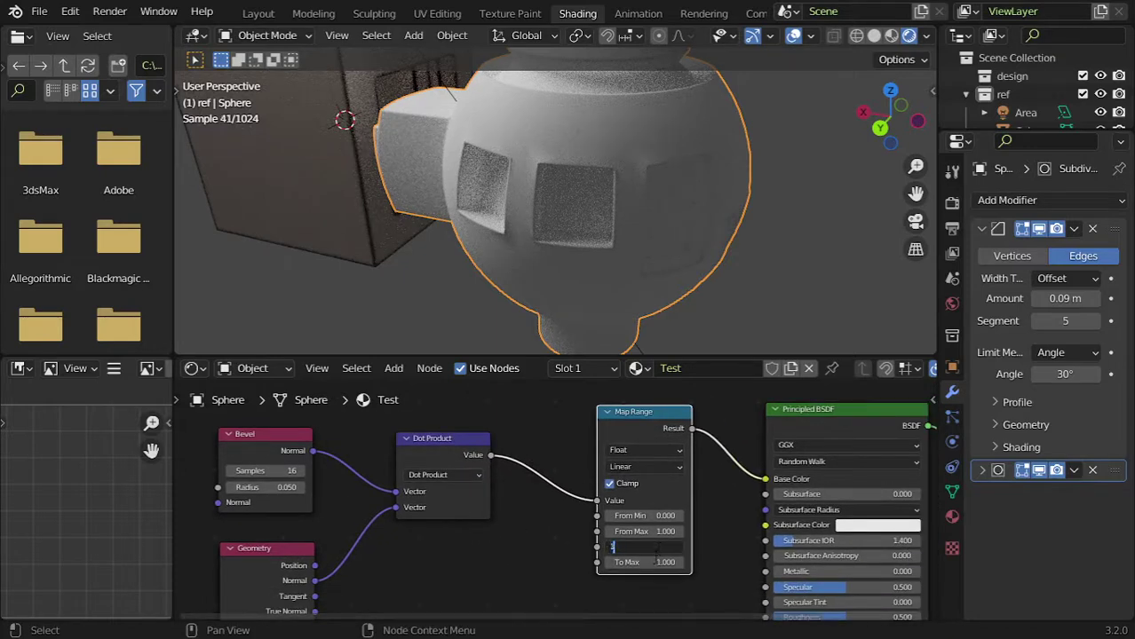
pyautogui.press('Return')
pyautogui.moveTo(571, 231)
pyautogui.mouseDown(button='middle')
pyautogui.moveTo(554, 250)
pyautogui.moveTo(532, 242)
pyautogui.moveTo(552, 223)
pyautogui.moveTo(436, 223)
pyautogui.mouseUp(button='middle')
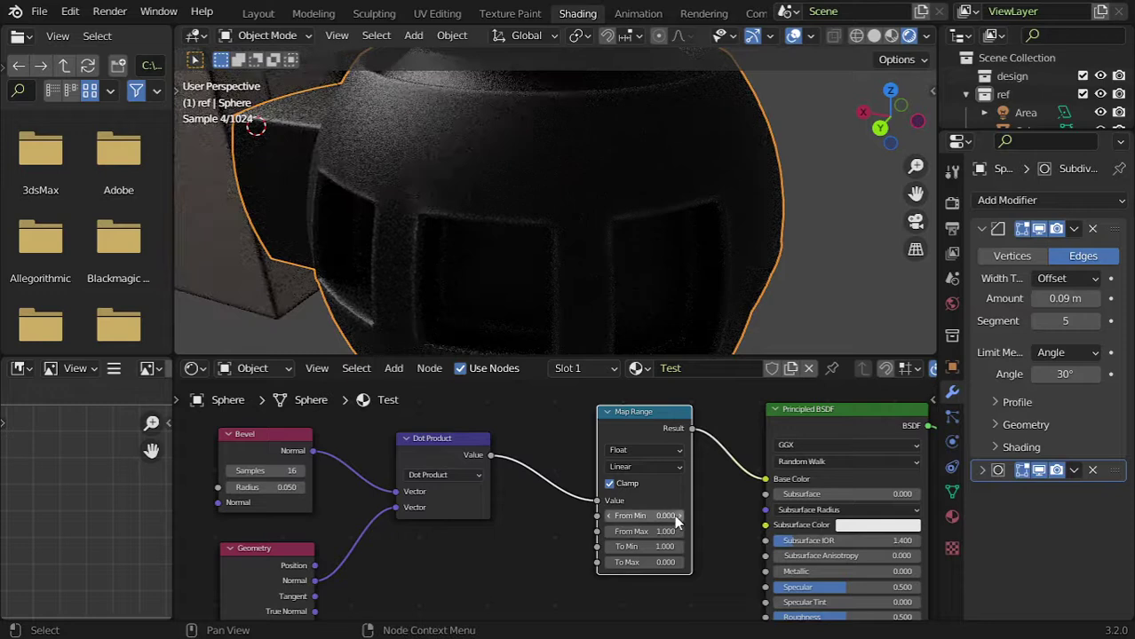
# - Set Map Range From Min to 0.7, inspect the window edges, then raise it to 0.8
pyautogui.click(671, 516)
pyautogui.press('BackSpace')
pyautogui.write('0.7')
pyautogui.press('Return')
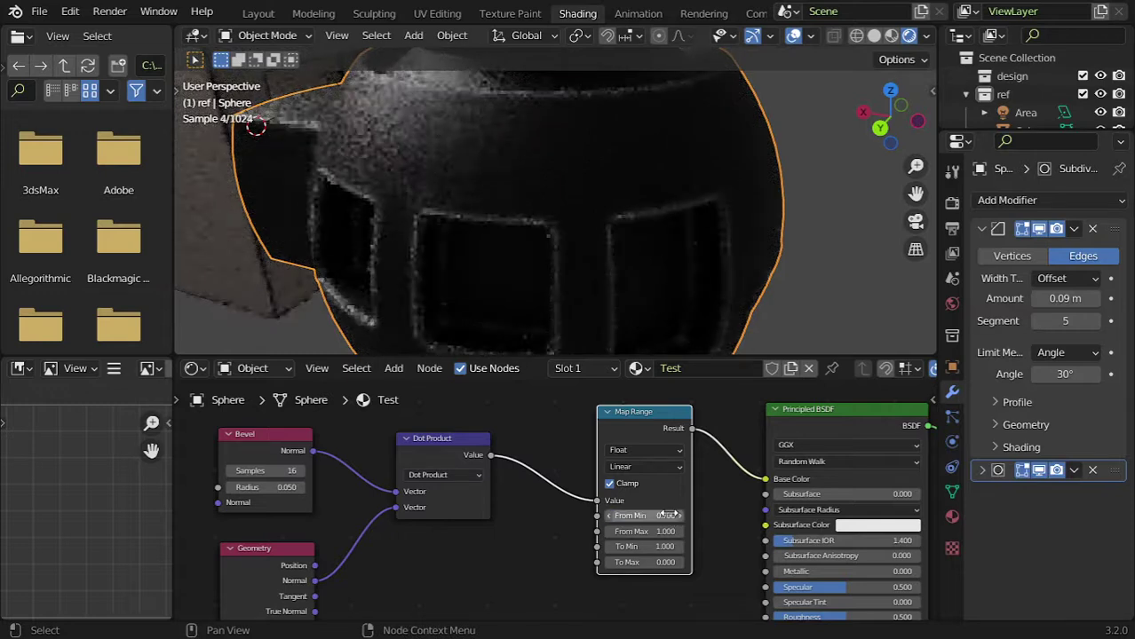
pyautogui.keyDown('ctrl'); pyautogui.moveTo(457, 230); pyautogui.dragTo(491, 141, button='middle'); pyautogui.keyUp('ctrl')
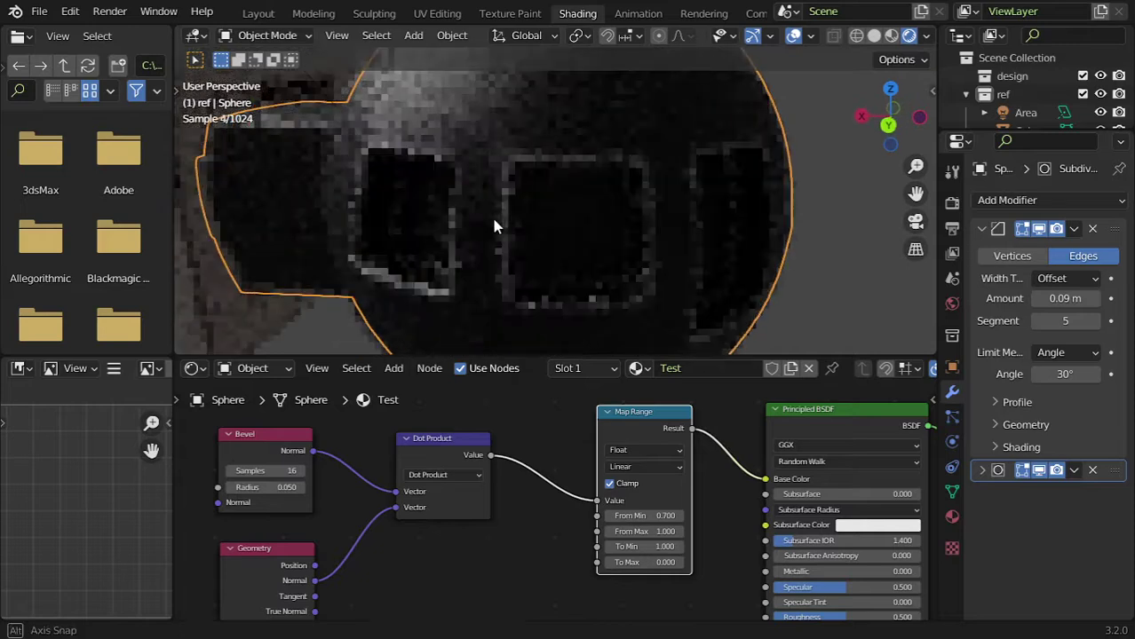
pyautogui.moveTo(538, 211); pyautogui.dragTo(511, 217, button='middle')
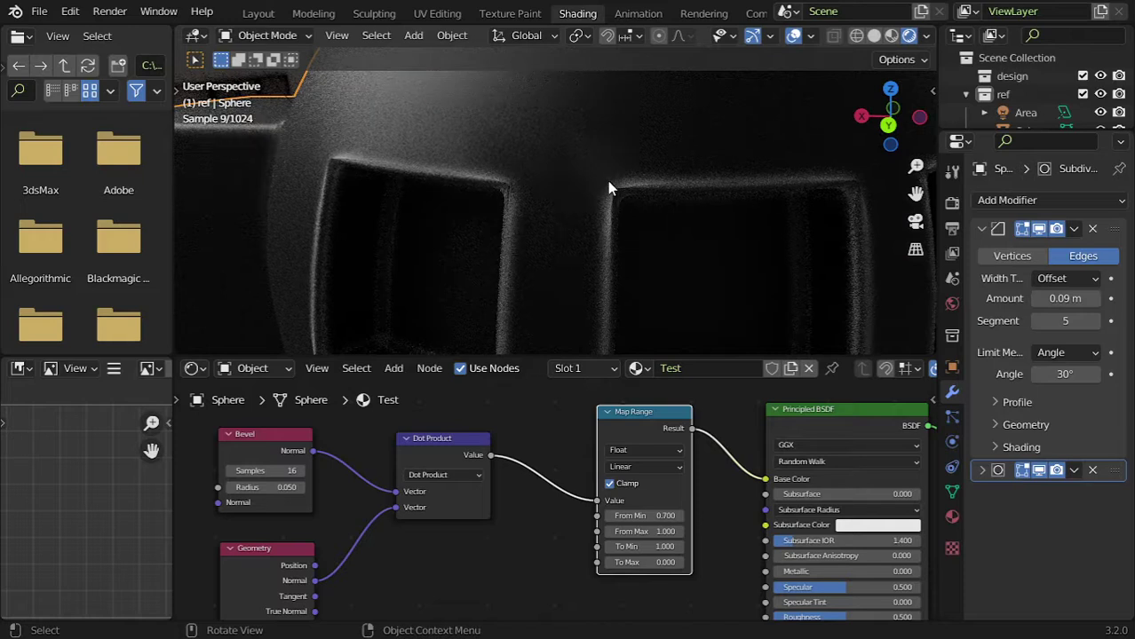
pyautogui.click(680, 517)
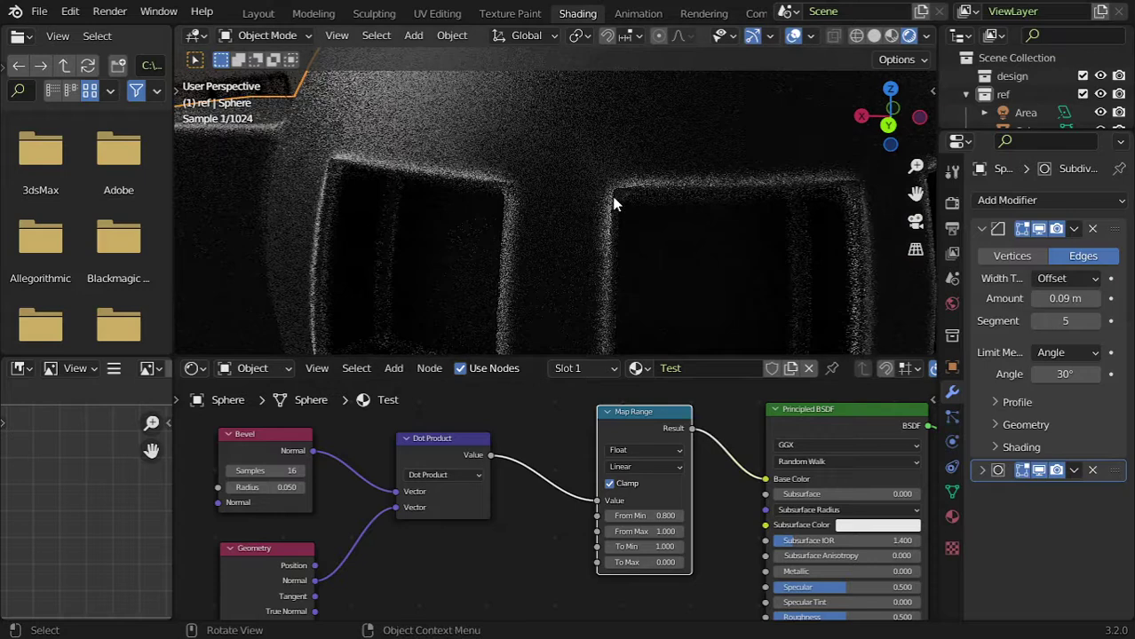
pyautogui.moveTo(496, 134)
pyautogui.keyDown('shift'); pyautogui.mouseDown(button='middle')
pyautogui.moveTo(475, 255)
pyautogui.moveTo(640, 213)
pyautogui.mouseUp(button='middle'); pyautogui.keyUp('shift')
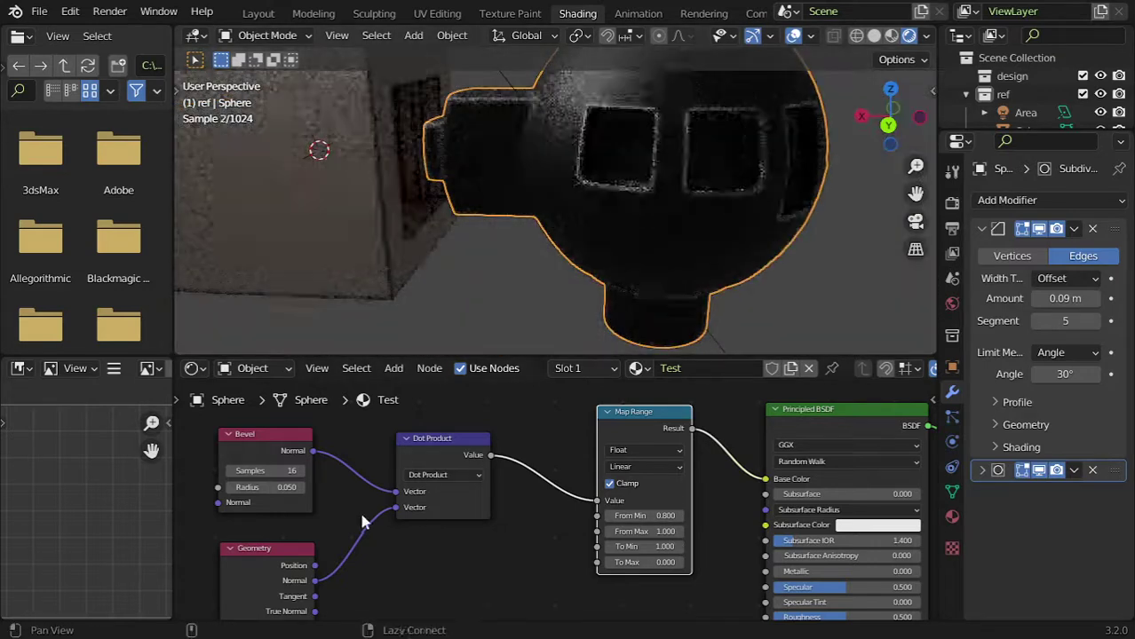
pyautogui.moveTo(364, 524); pyautogui.dragTo(610, 524, button='middle')
pyautogui.scroll(3, 618, 129)
pyautogui.scroll(2, 624, 142)
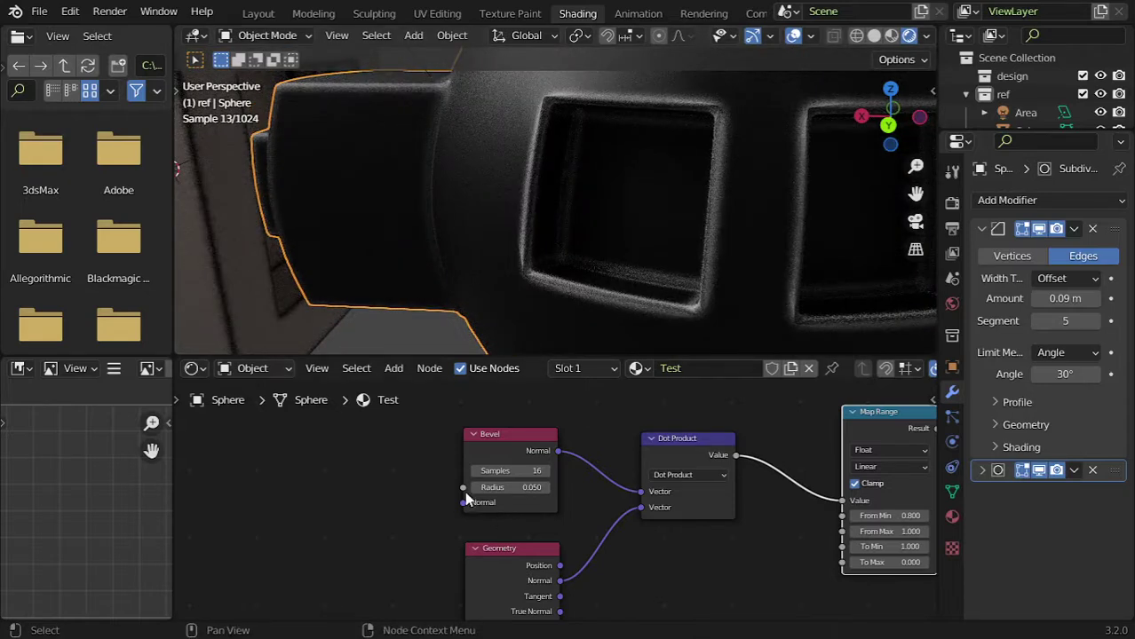
# - Add a Noise Texture node to the left of the Bevel node
pyautogui.moveTo(463, 491); pyautogui.dragTo(388, 485)
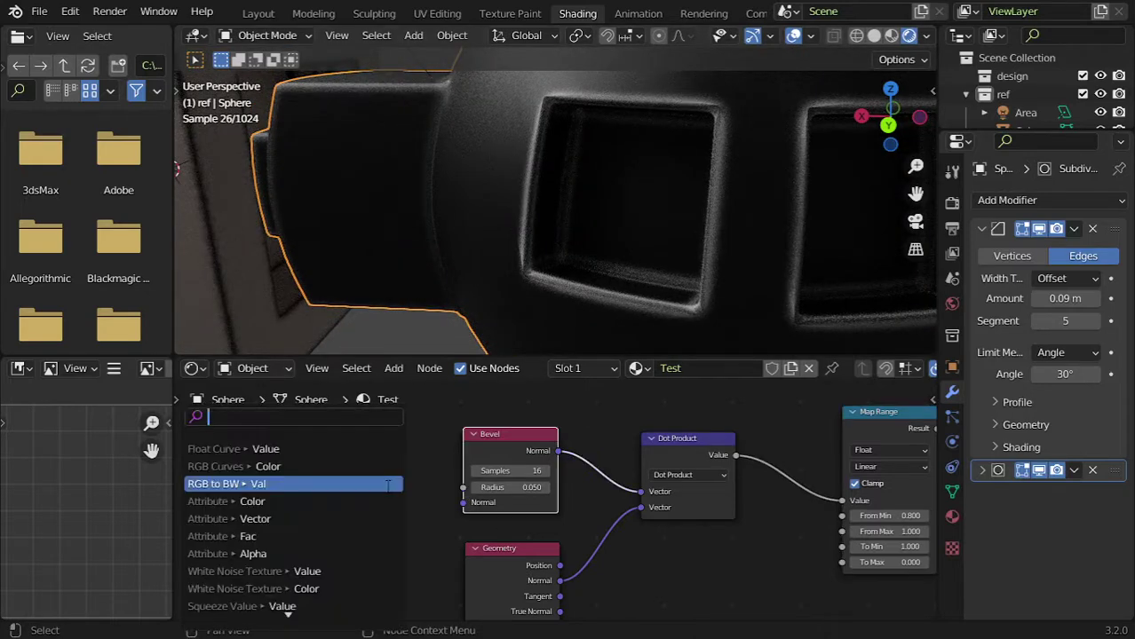
pyautogui.press('Escape')
pyautogui.hotkey('shift', 'a')
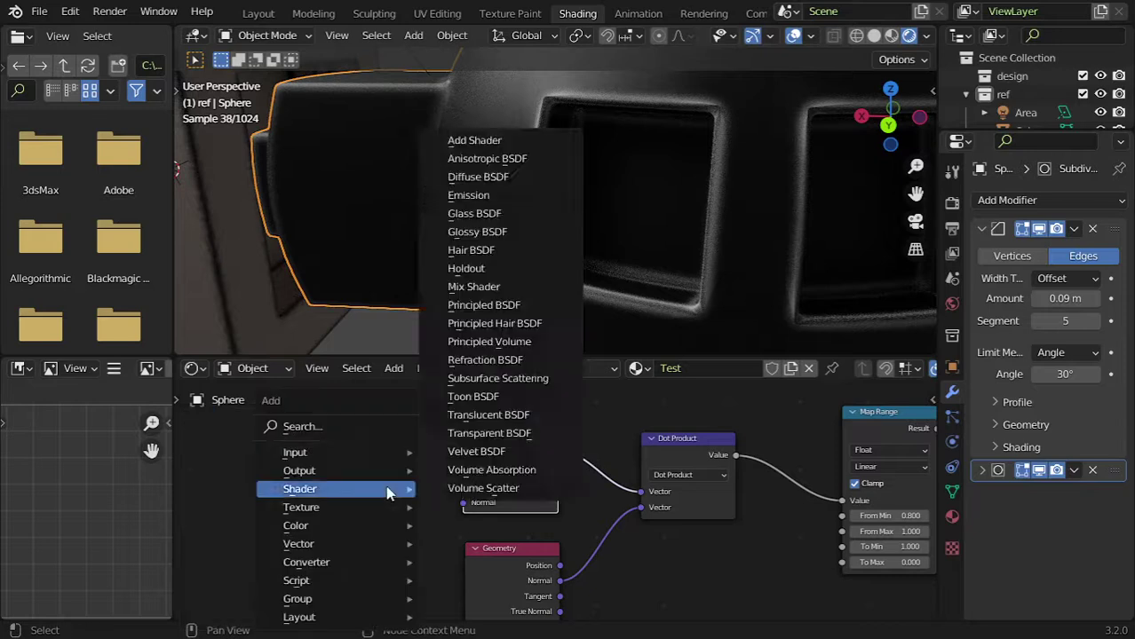
pyautogui.click(306, 426)
pyautogui.write('noi')
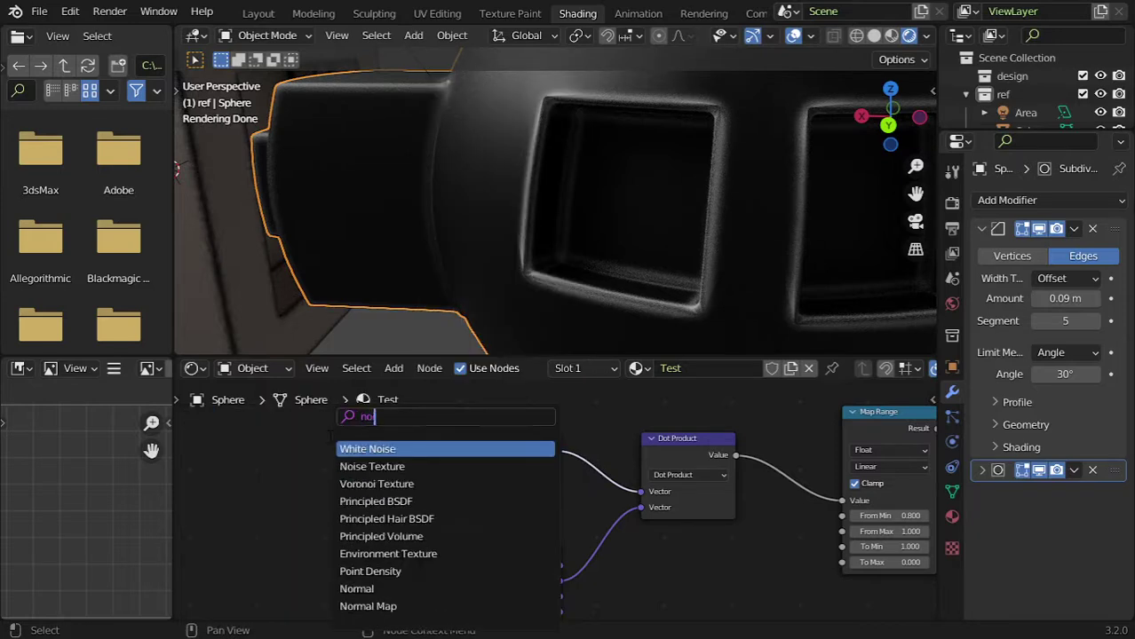
pyautogui.press('Down')
pyautogui.press('Return')
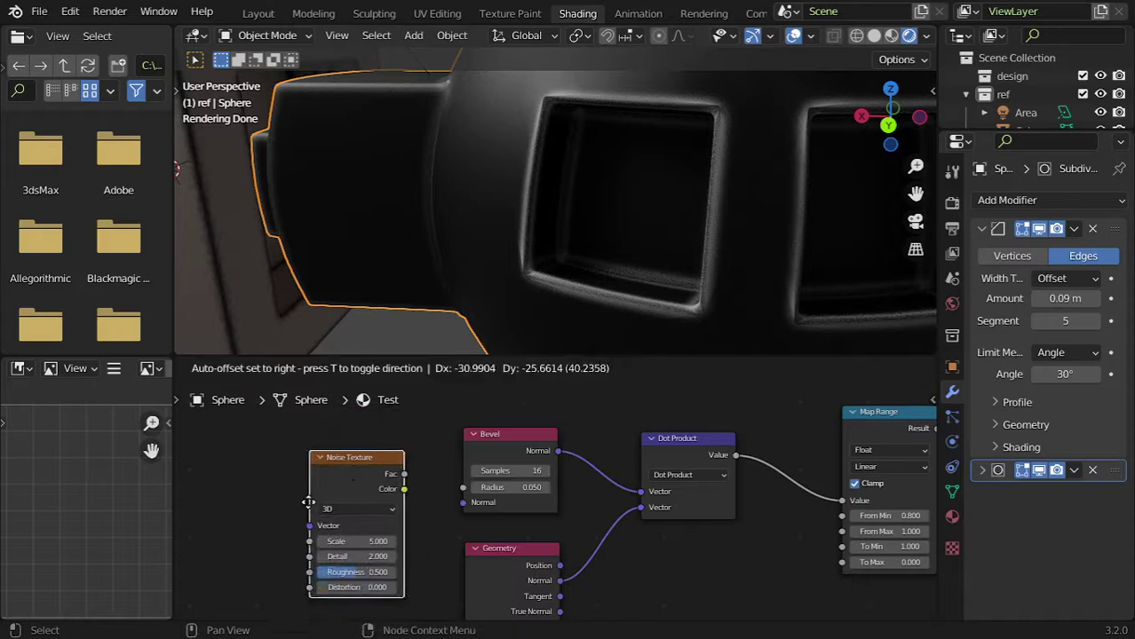
pyautogui.click(254, 419)
pyautogui.moveTo(435, 234)
pyautogui.mouseDown(button='middle')
pyautogui.moveTo(385, 218)
pyautogui.moveTo(345, 149)
pyautogui.mouseUp(button='middle')
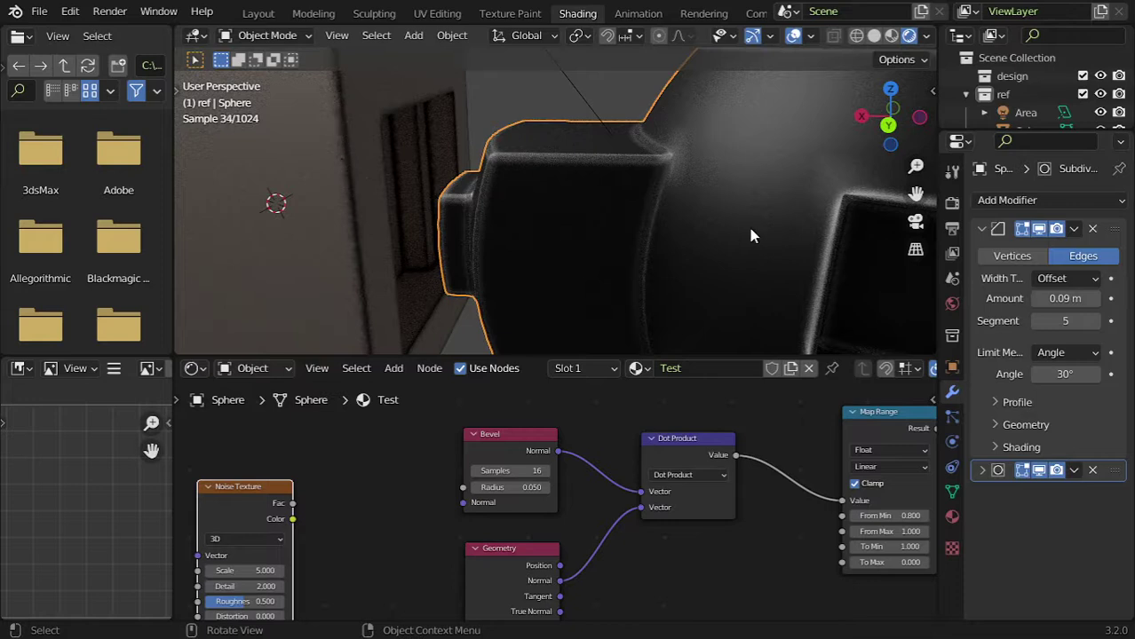
pyautogui.moveTo(266, 494); pyautogui.dragTo(244, 490)
# - Route Noise Fac through a Math node set to Multiply 0.2 into Bevel Radius
pyautogui.hotkey('shift', 'a')
pyautogui.click(330, 427)
pyautogui.write('math')
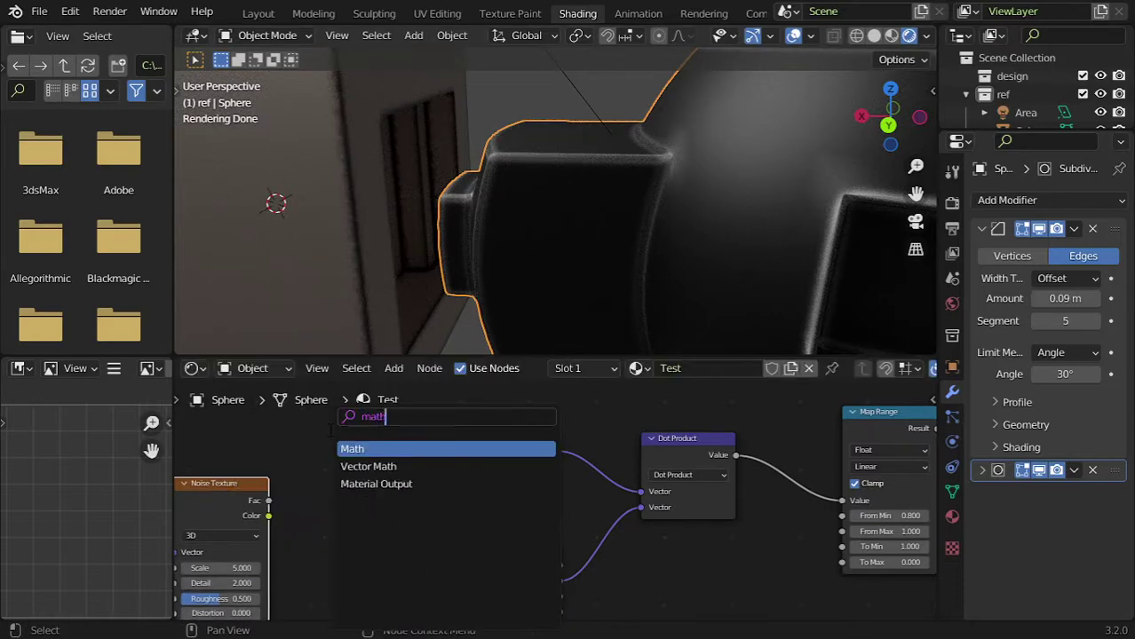
pyautogui.press('Return')
pyautogui.click(330, 476)
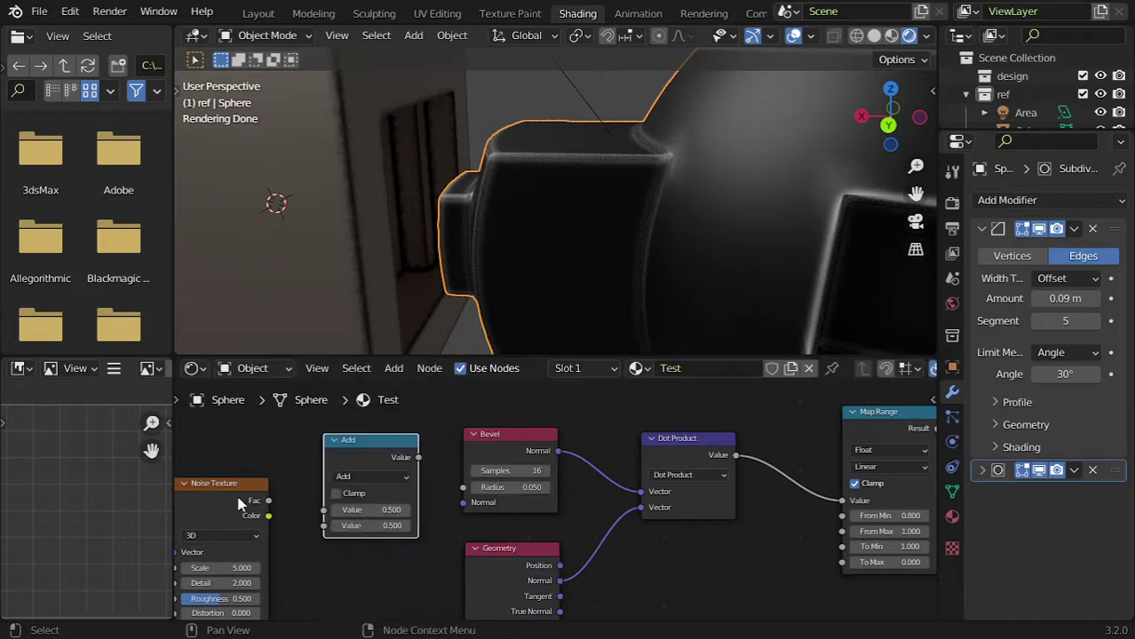
pyautogui.moveTo(268, 501)
pyautogui.mouseDown()
pyautogui.moveTo(461, 498)
pyautogui.moveTo(463, 489)
pyautogui.mouseUp()
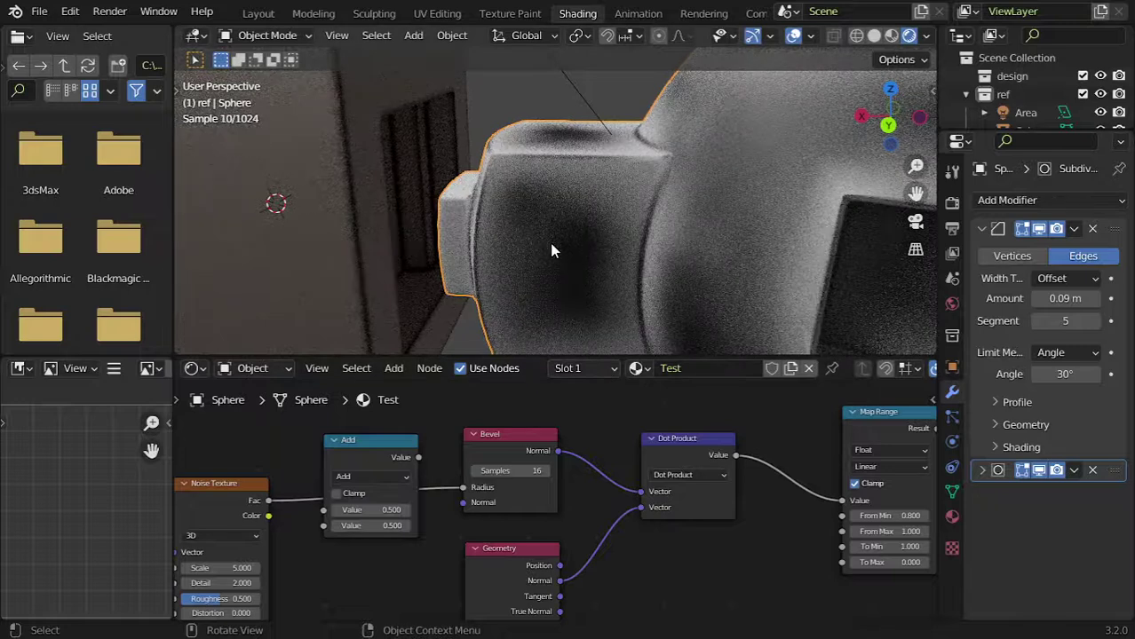
pyautogui.moveTo(370, 485)
pyautogui.mouseDown()
pyautogui.moveTo(352, 441)
pyautogui.moveTo(359, 472)
pyautogui.mouseUp()
pyautogui.click(364, 487)
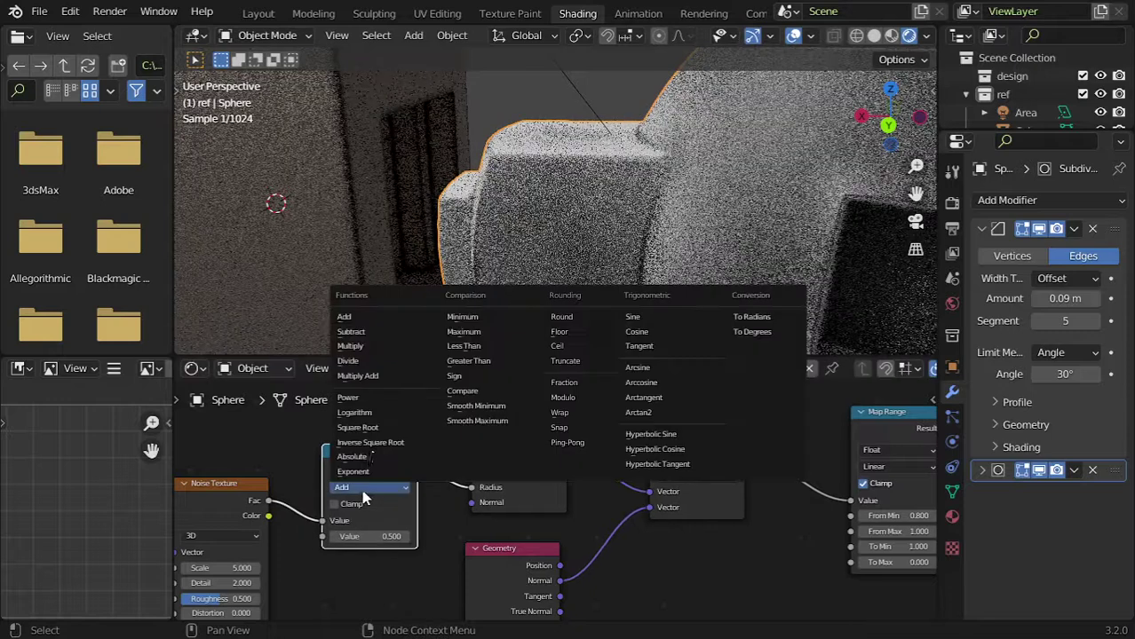
pyautogui.click(353, 346)
pyautogui.click(383, 535)
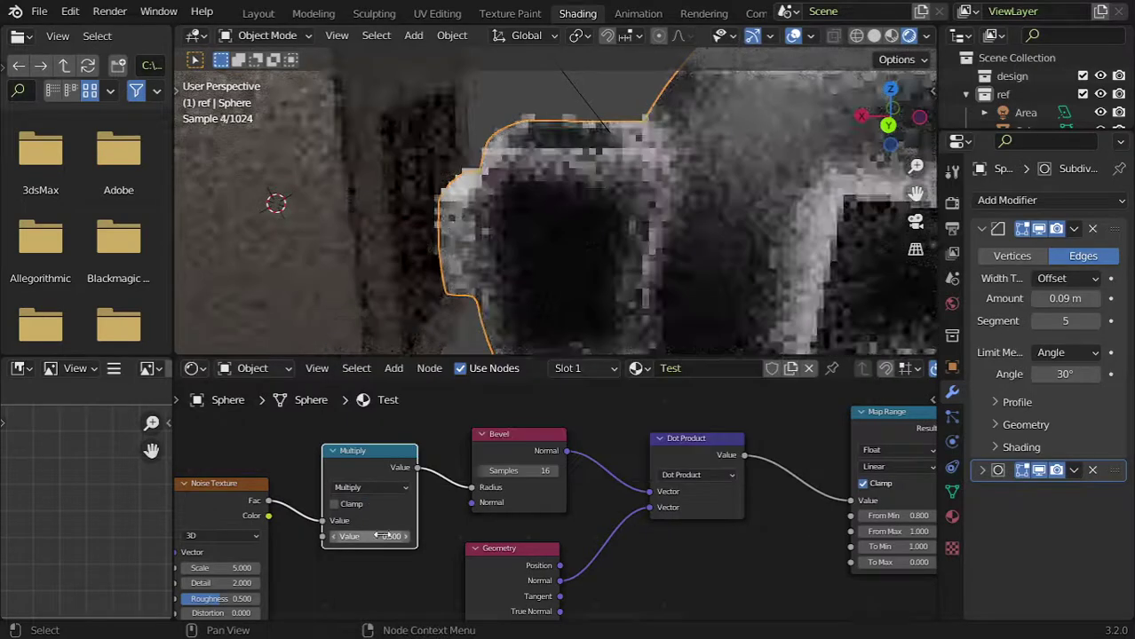
pyautogui.write('2')
pyautogui.press('Return')
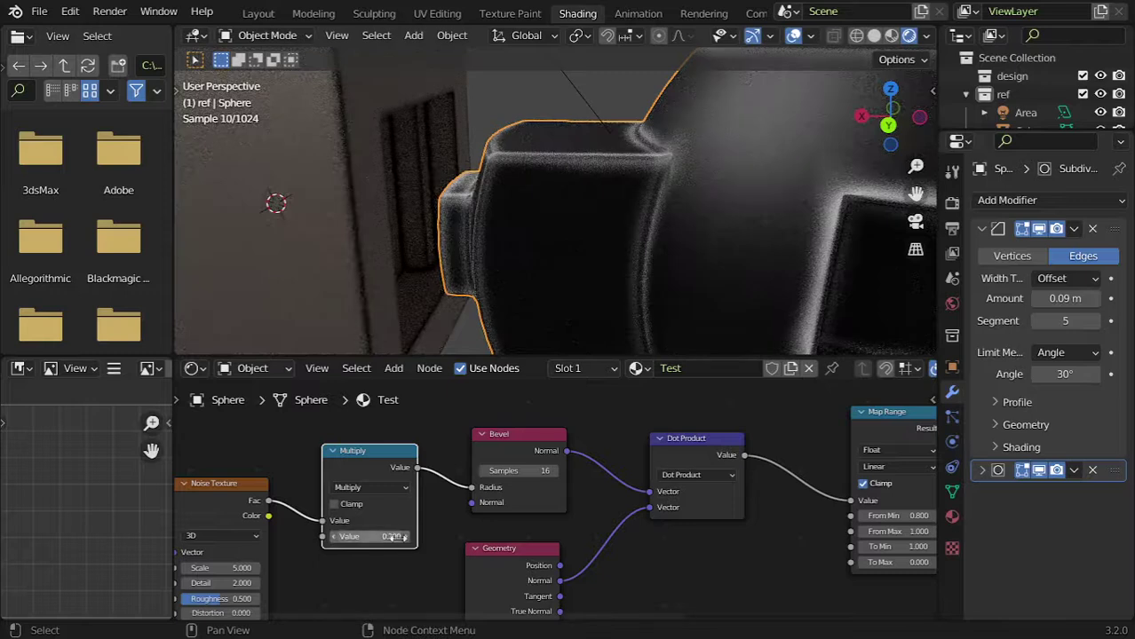
pyautogui.click(235, 568)
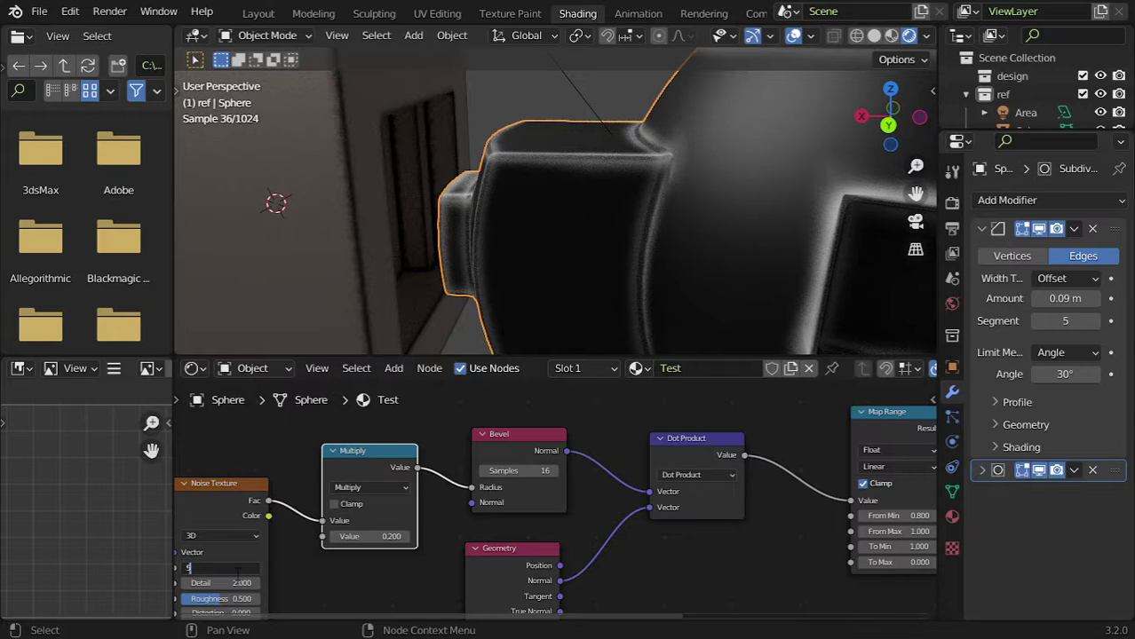
# - Tune the Noise Texture to Detail 10 and Scale 75
pyautogui.write('0')
pyautogui.press('Tab')
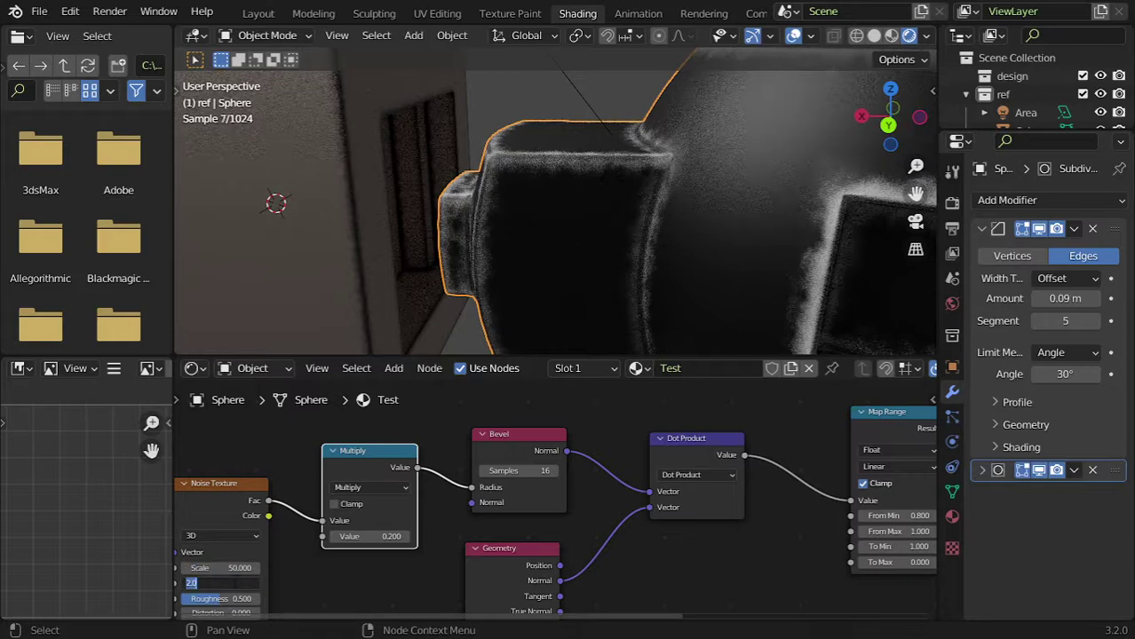
pyautogui.write('10')
pyautogui.press('Return')
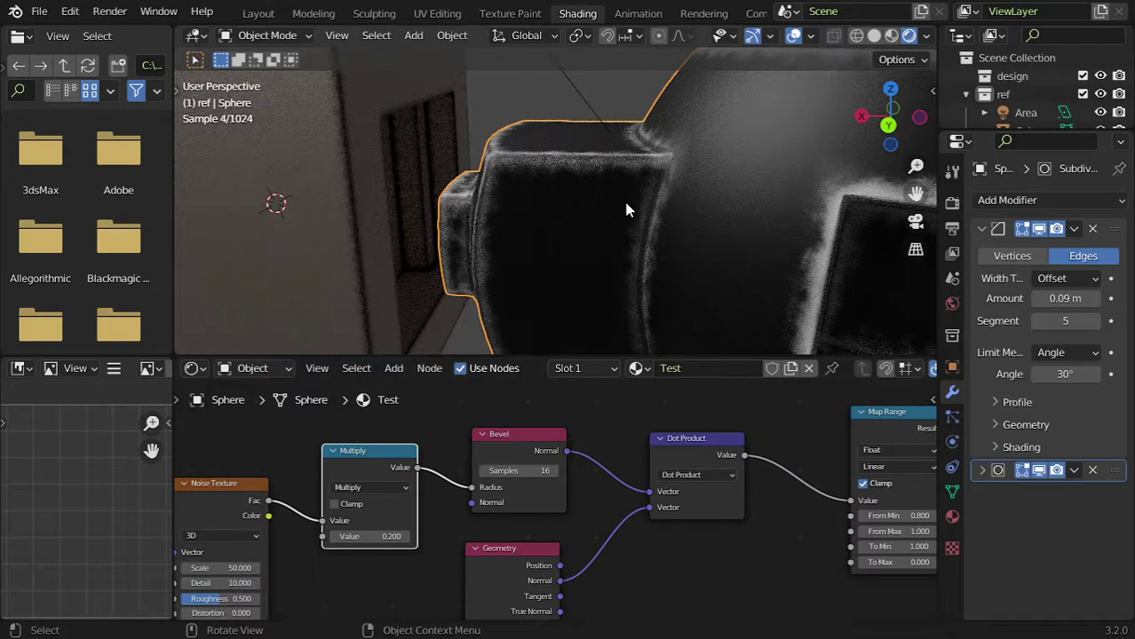
pyautogui.moveTo(609, 194)
pyautogui.mouseDown(button='middle')
pyautogui.moveTo(692, 211)
pyautogui.moveTo(680, 271)
pyautogui.mouseUp(button='middle')
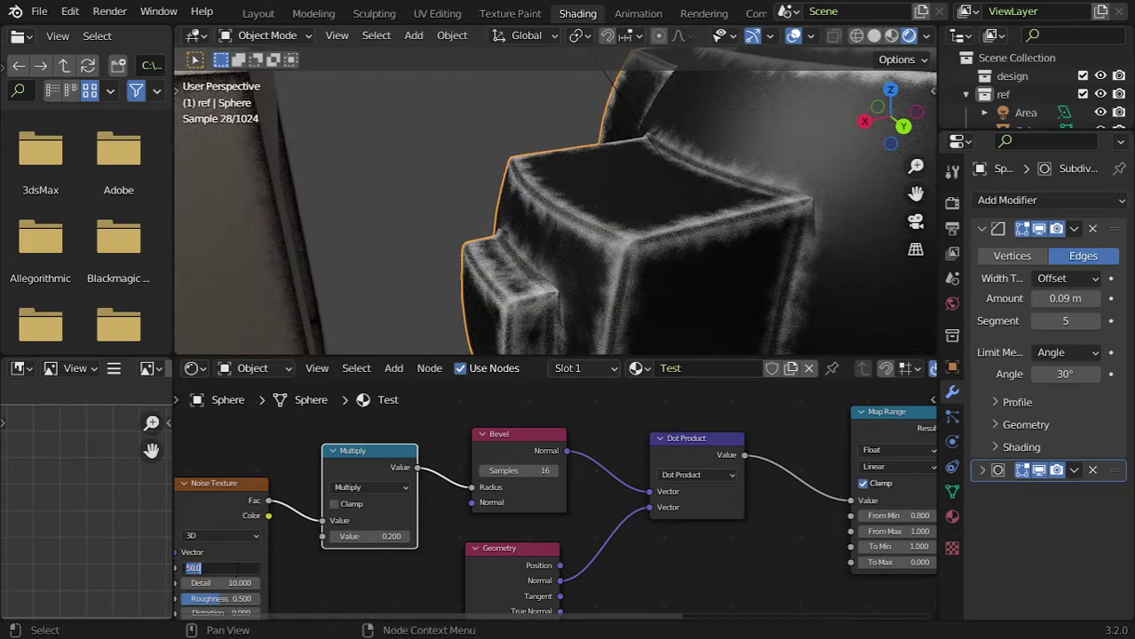
pyautogui.write('75')
pyautogui.press('Return')
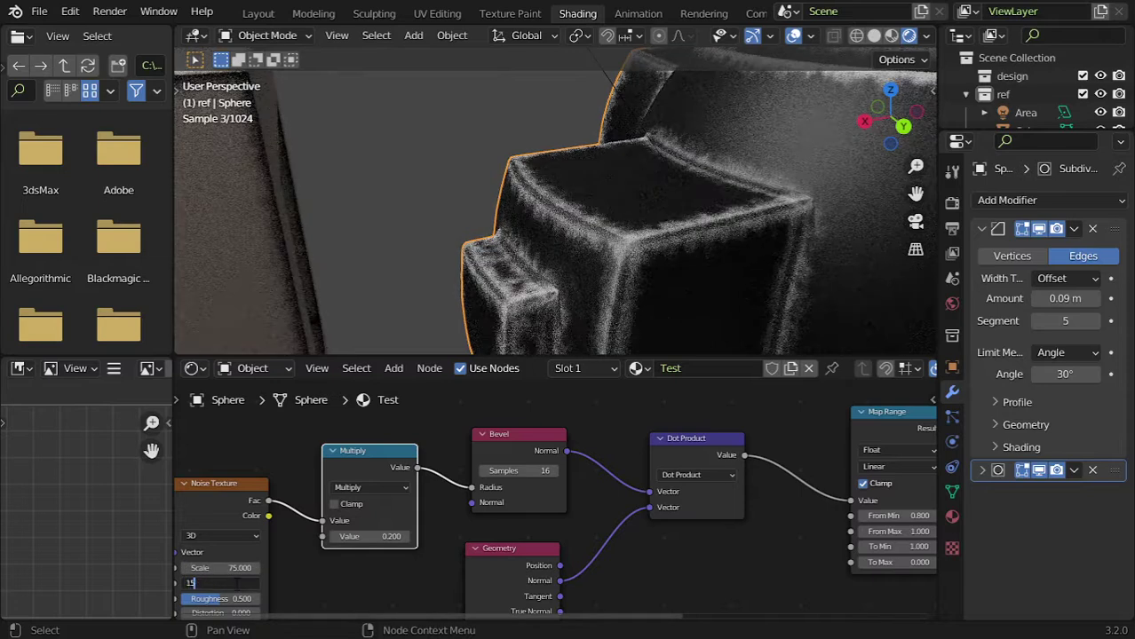
pyautogui.moveTo(762, 562)
pyautogui.mouseDown(button='middle')
pyautogui.moveTo(749, 566)
pyautogui.moveTo(760, 565)
pyautogui.mouseUp(button='middle')
# - Try Bevel Samples of 8 and 32, settling on 12
pyautogui.click(544, 475)
pyautogui.press('Return')
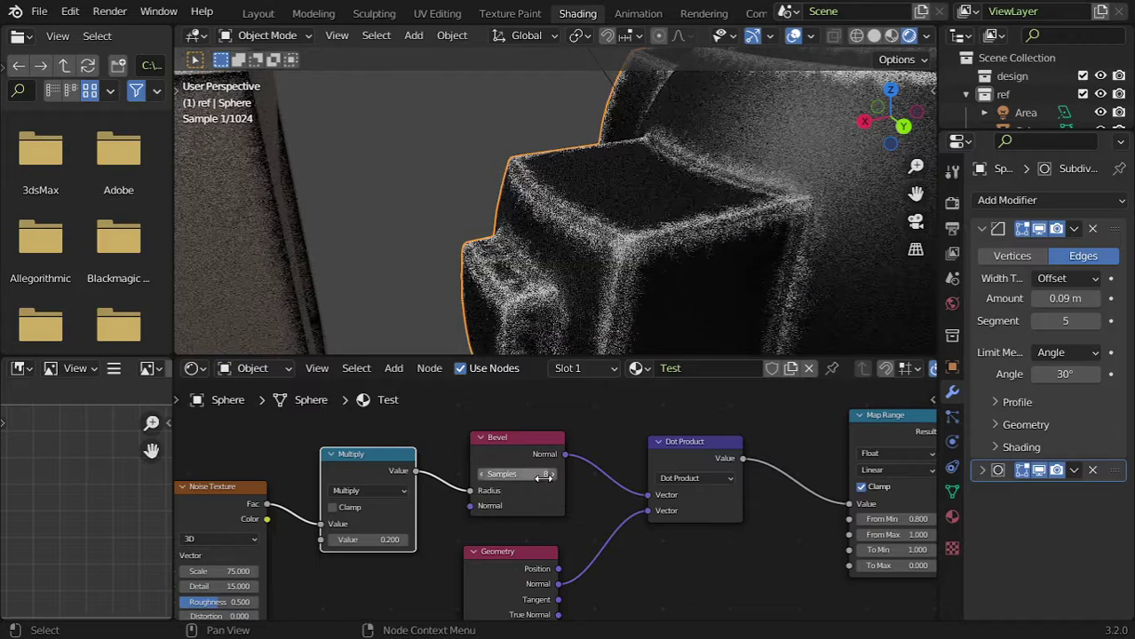
pyautogui.click(544, 478)
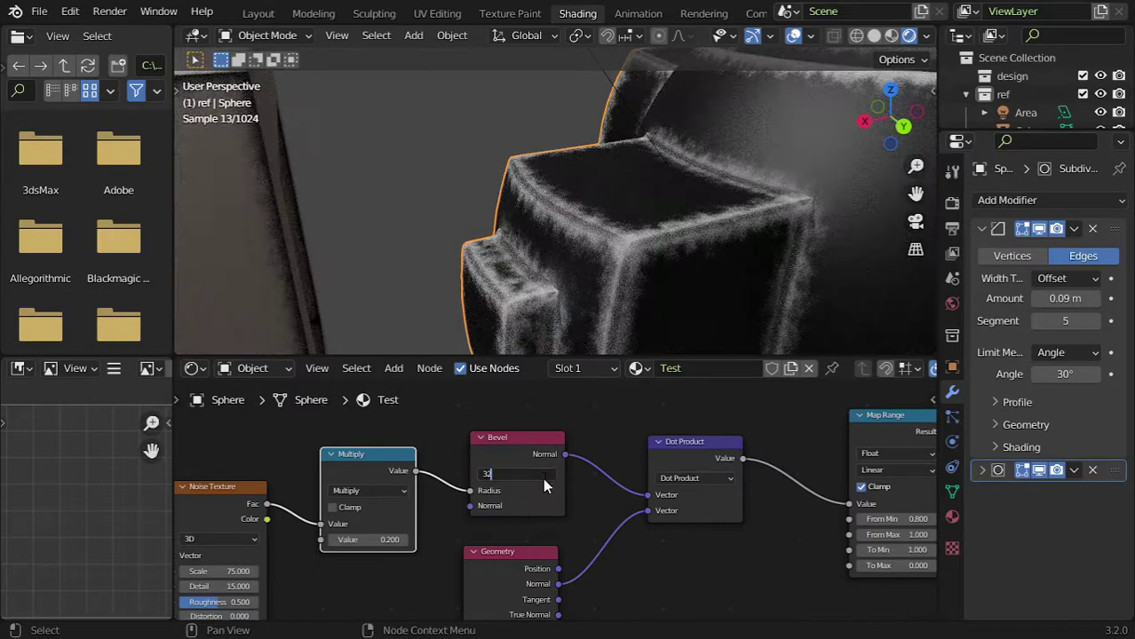
pyautogui.press('Return')
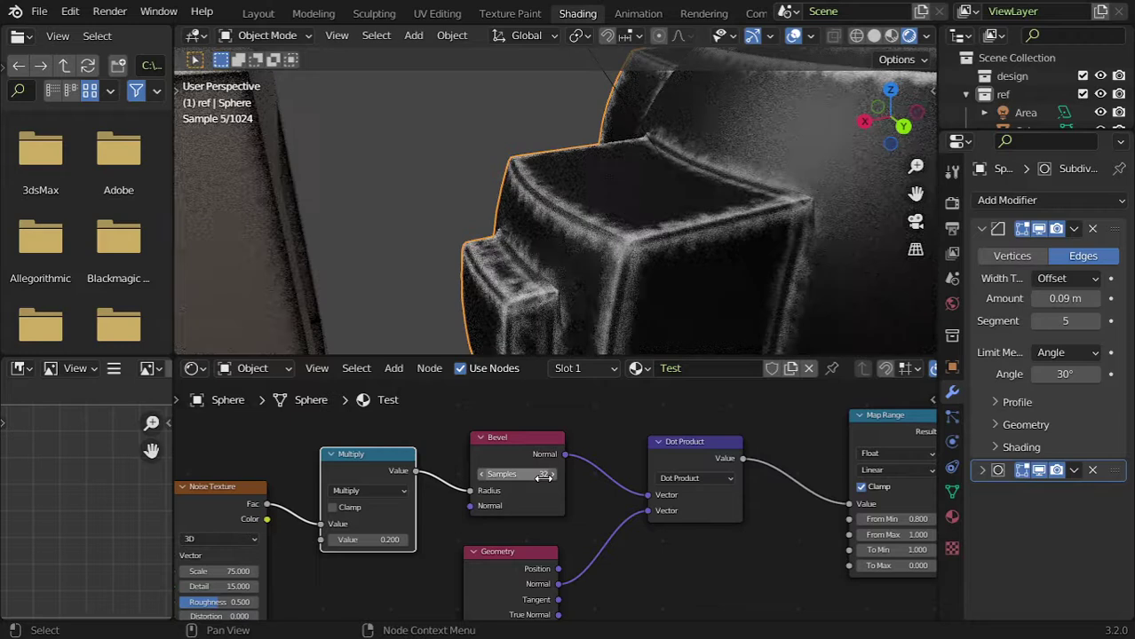
pyautogui.click(544, 477)
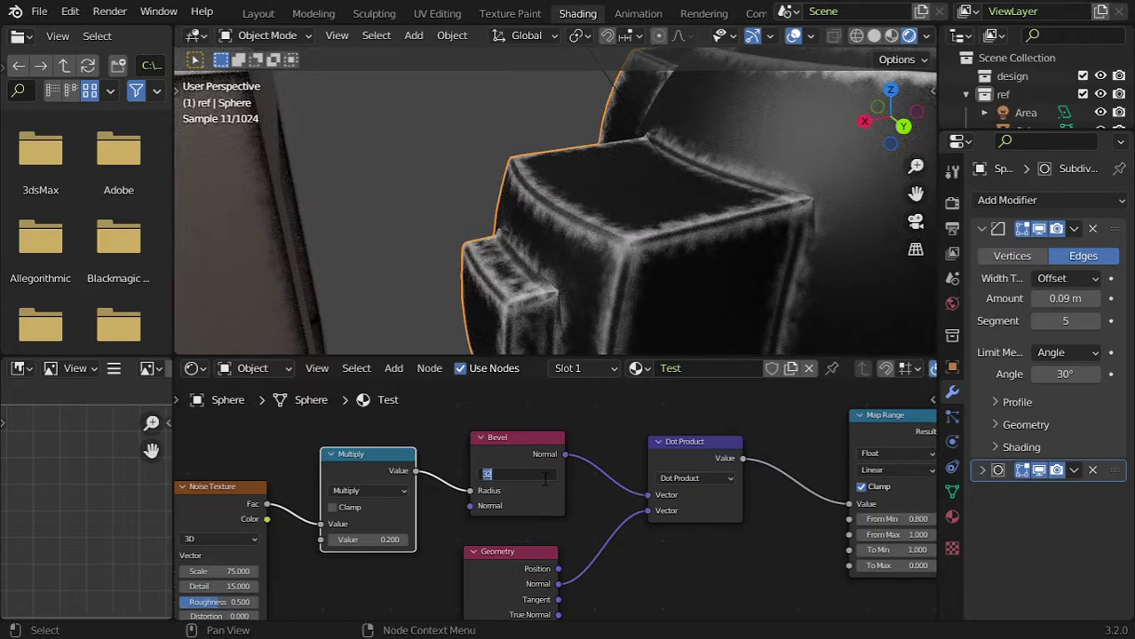
pyautogui.press('Return')
pyautogui.scroll(-2, 453, 515)
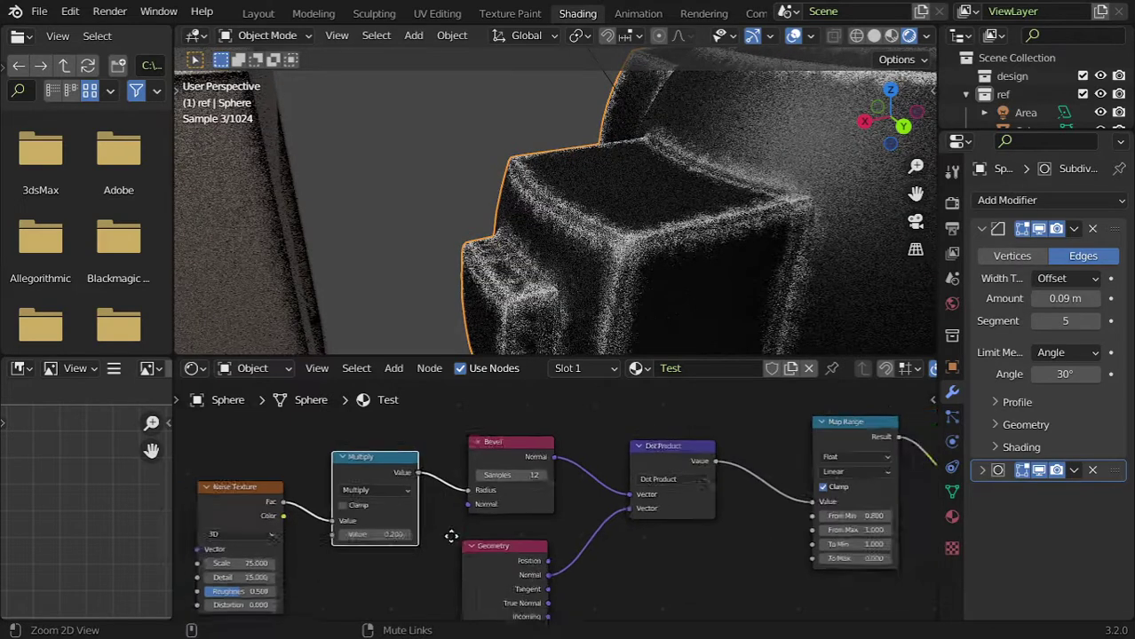
pyautogui.scroll(1, 444, 524)
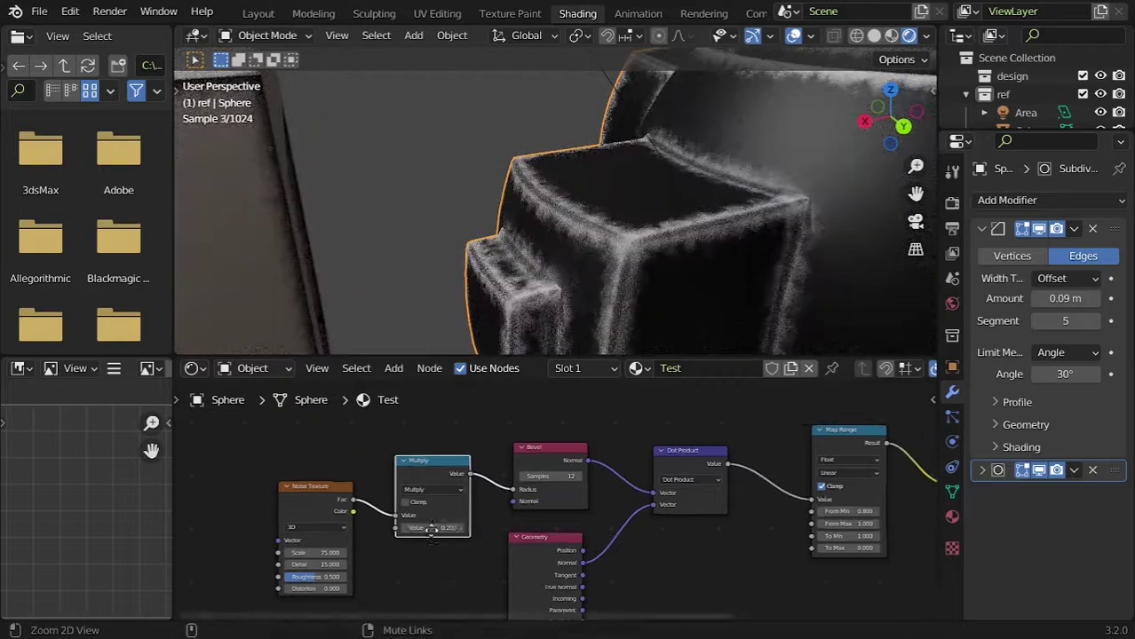
pyautogui.scroll(1, 438, 502)
# - Lower the Multiply node's value to 0.150
pyautogui.click(444, 515)
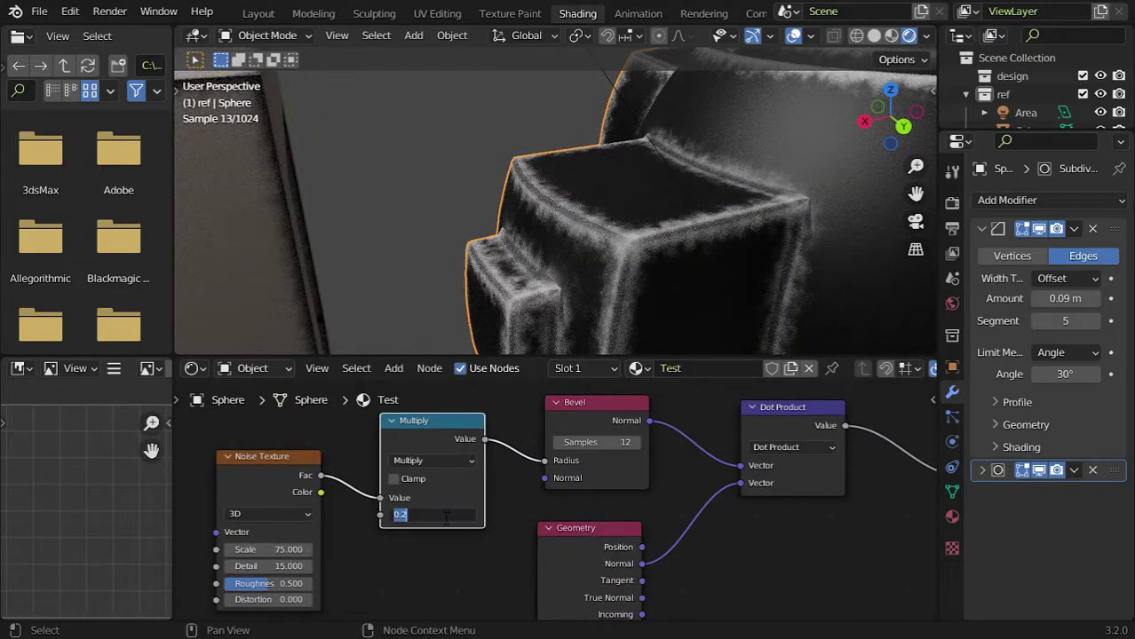
pyautogui.press('Return')
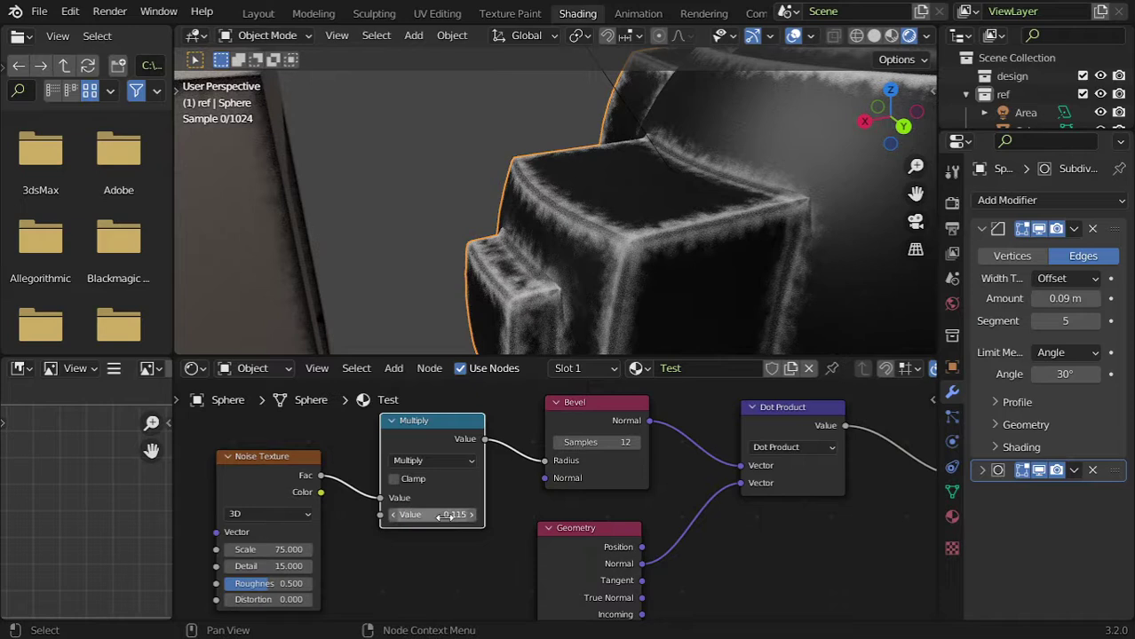
pyautogui.click(445, 517)
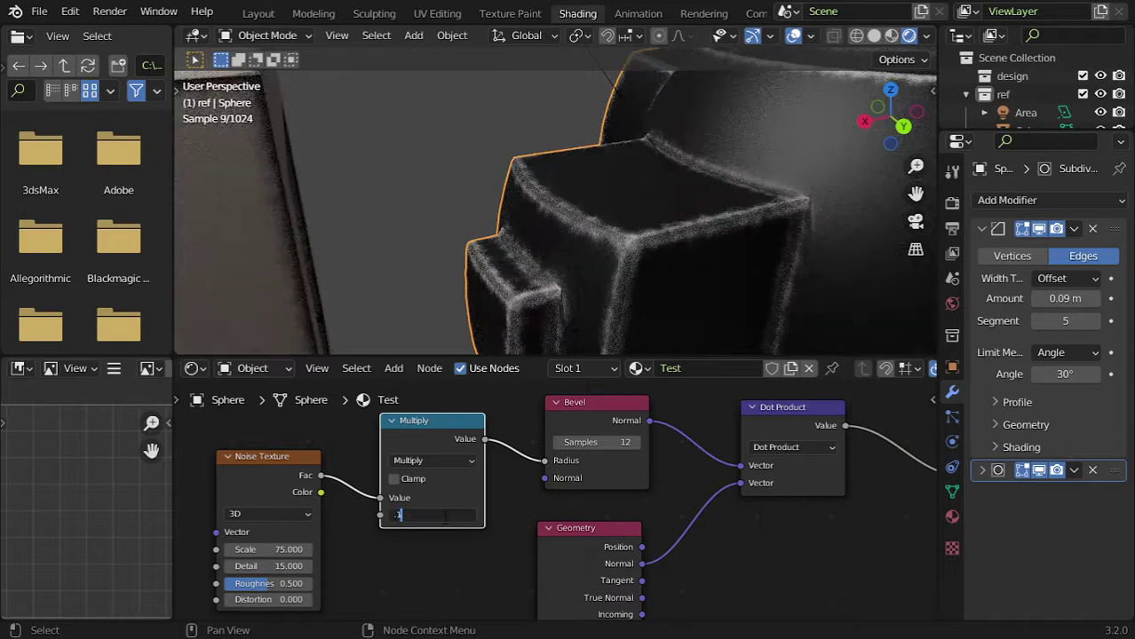
pyautogui.write('5')
pyautogui.press('Return')
pyautogui.moveTo(746, 512); pyautogui.dragTo(555, 537, button='middle')
pyautogui.scroll(-2, 555, 537)
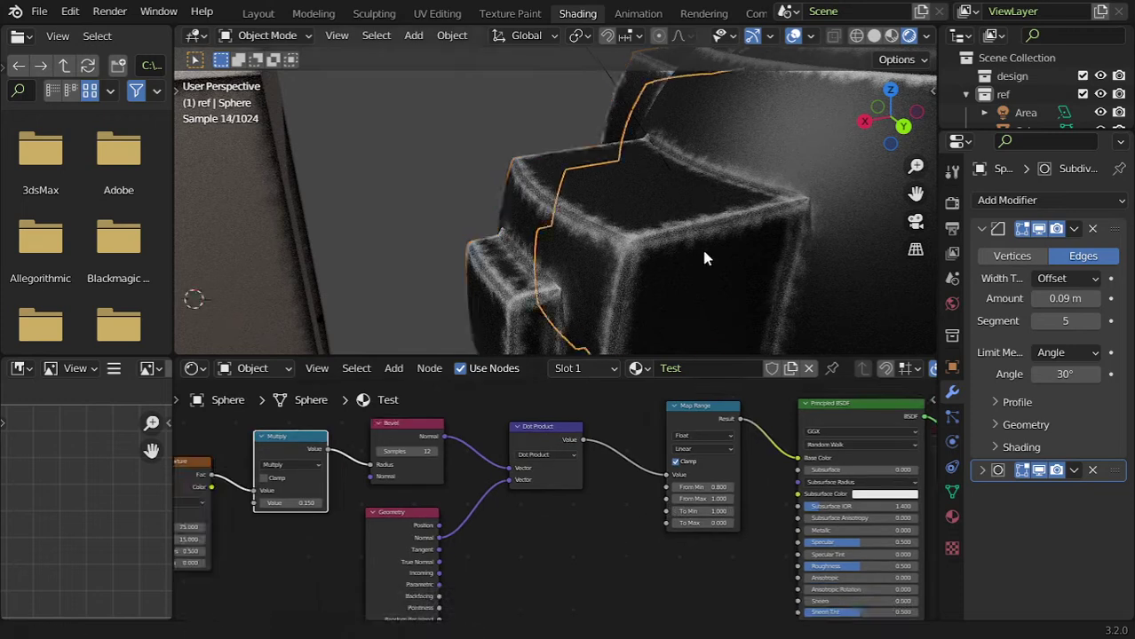
# - Move Material Output right, set Principled Metallic to 1.000, and unlink Map Range from Base Color
pyautogui.scroll(-3, 704, 255)
pyautogui.moveTo(923, 475); pyautogui.dragTo(734, 503, button='middle')
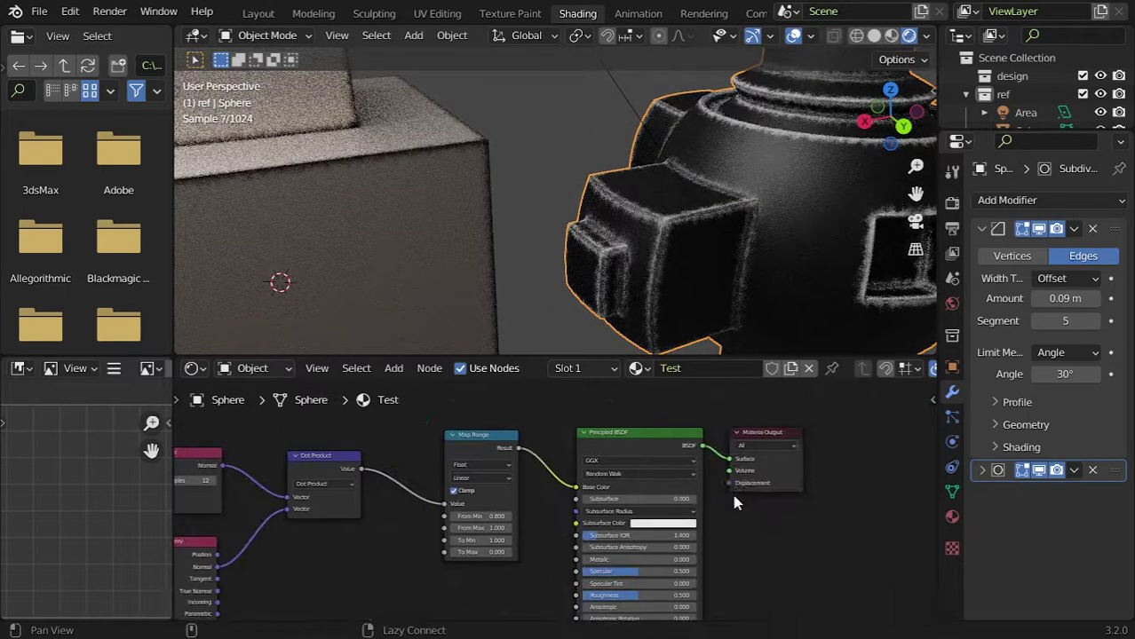
pyautogui.scroll(1, 734, 502)
pyautogui.moveTo(750, 418); pyautogui.dragTo(843, 420)
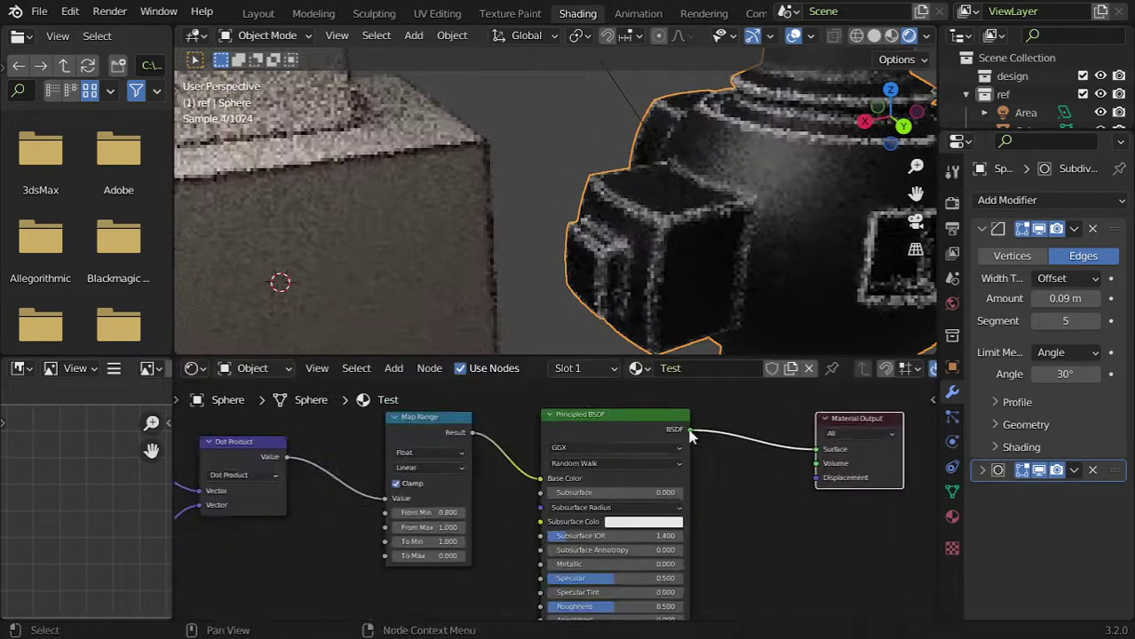
pyautogui.moveTo(691, 435); pyautogui.dragTo(699, 419)
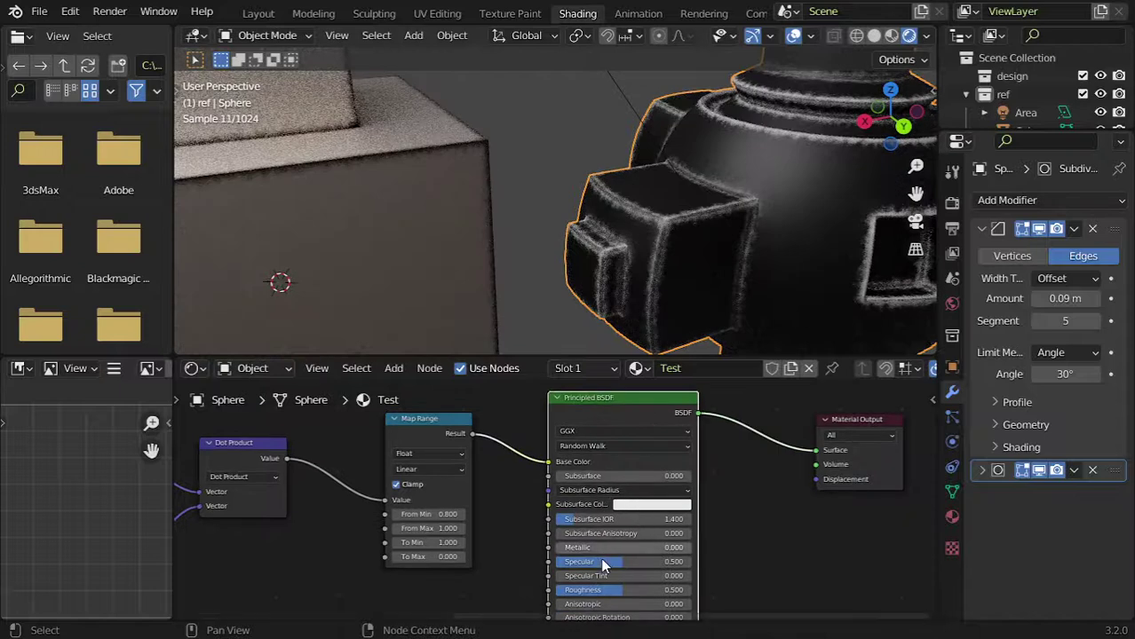
pyautogui.moveTo(598, 550); pyautogui.dragTo(723, 551)
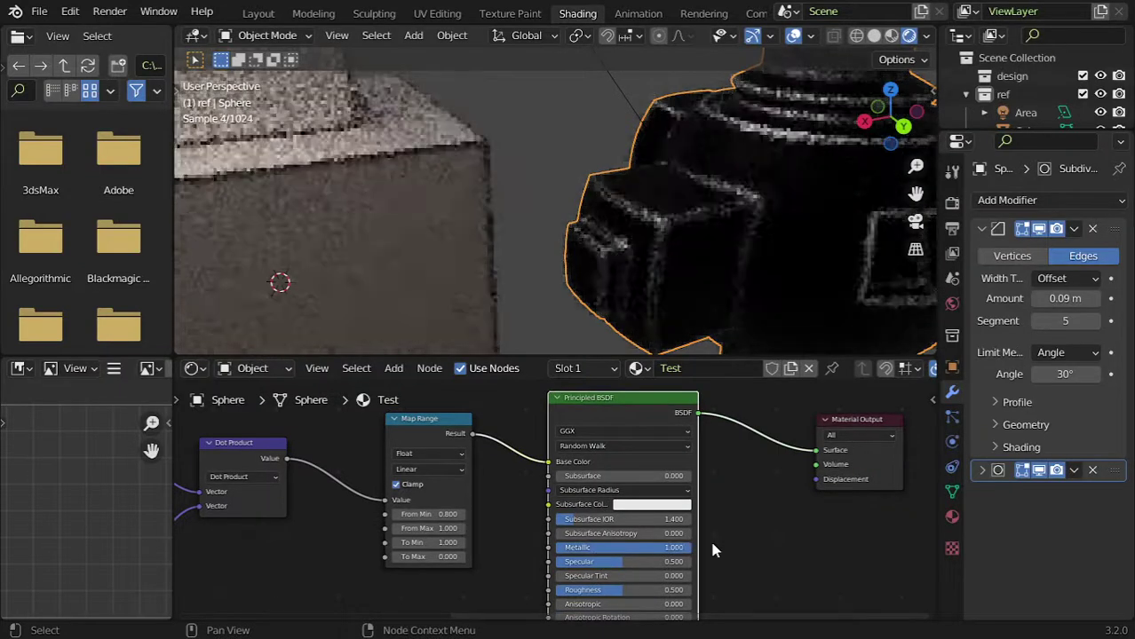
pyautogui.moveTo(548, 462); pyautogui.dragTo(507, 493)
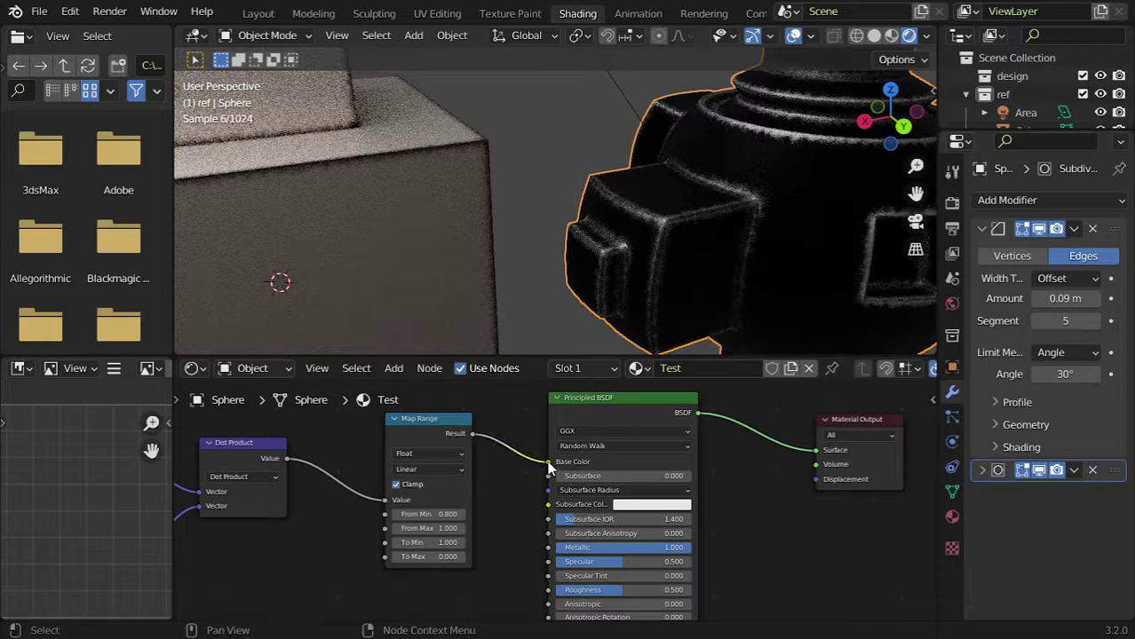
# - Insert a Mix Shader before the Material Output with Map Range Result driving its Fac
pyautogui.hotkey('shift', 'a')
pyautogui.click(773, 427)
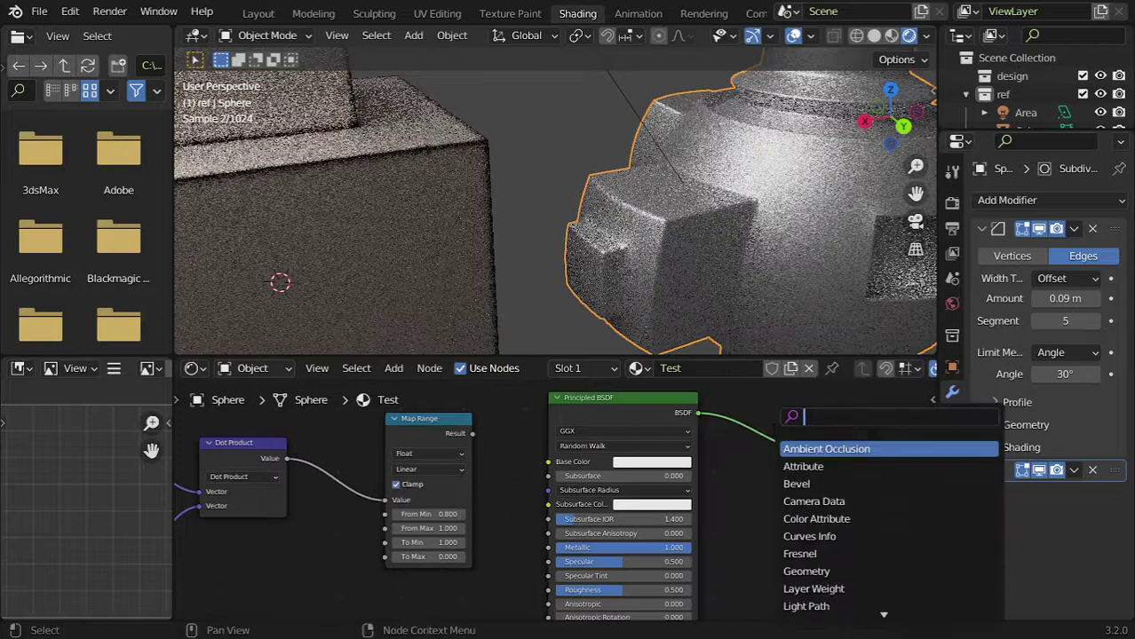
pyautogui.write('m')
pyautogui.press('Down')
pyautogui.press('Return')
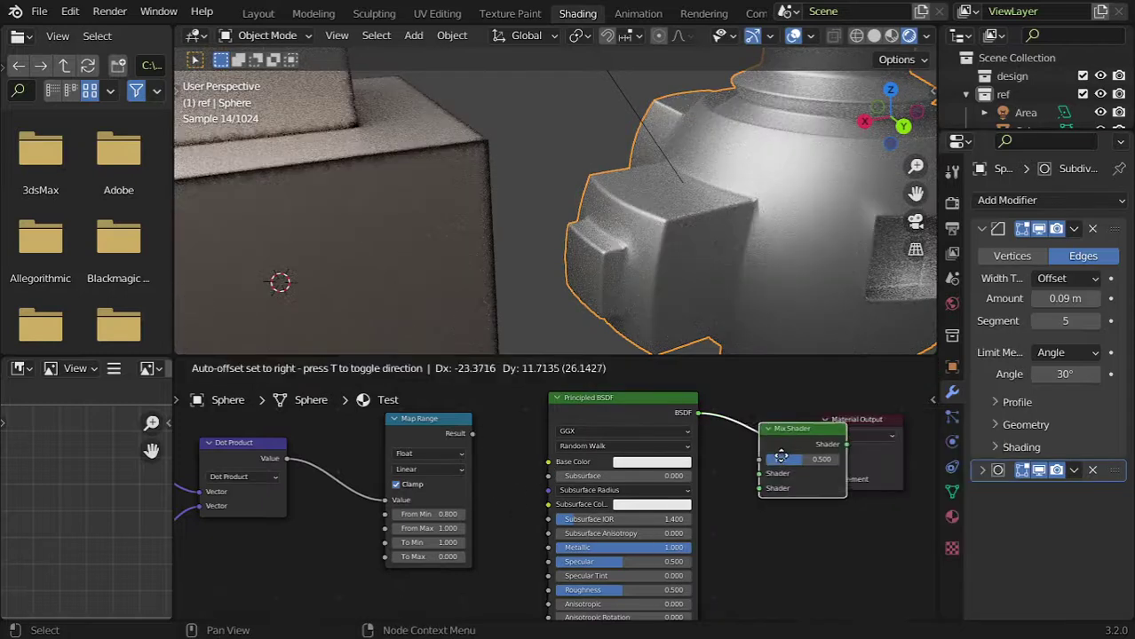
pyautogui.click(787, 435)
pyautogui.moveTo(477, 439)
pyautogui.mouseDown()
pyautogui.moveTo(746, 448)
pyautogui.moveTo(755, 471)
pyautogui.mouseUp()
pyautogui.moveTo(752, 475); pyautogui.dragTo(705, 460, button='middle')
# - Plug a black Diffuse BSDF into the Mix Shader's second Shader input
pyautogui.moveTo(699, 459); pyautogui.dragTo(677, 536)
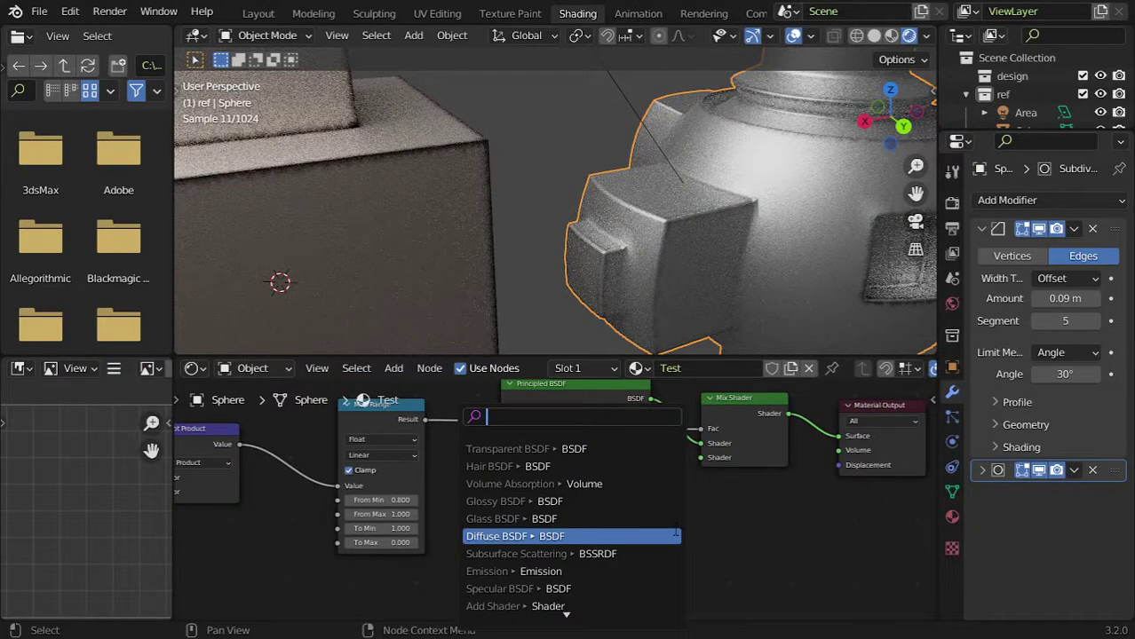
pyautogui.write('di')
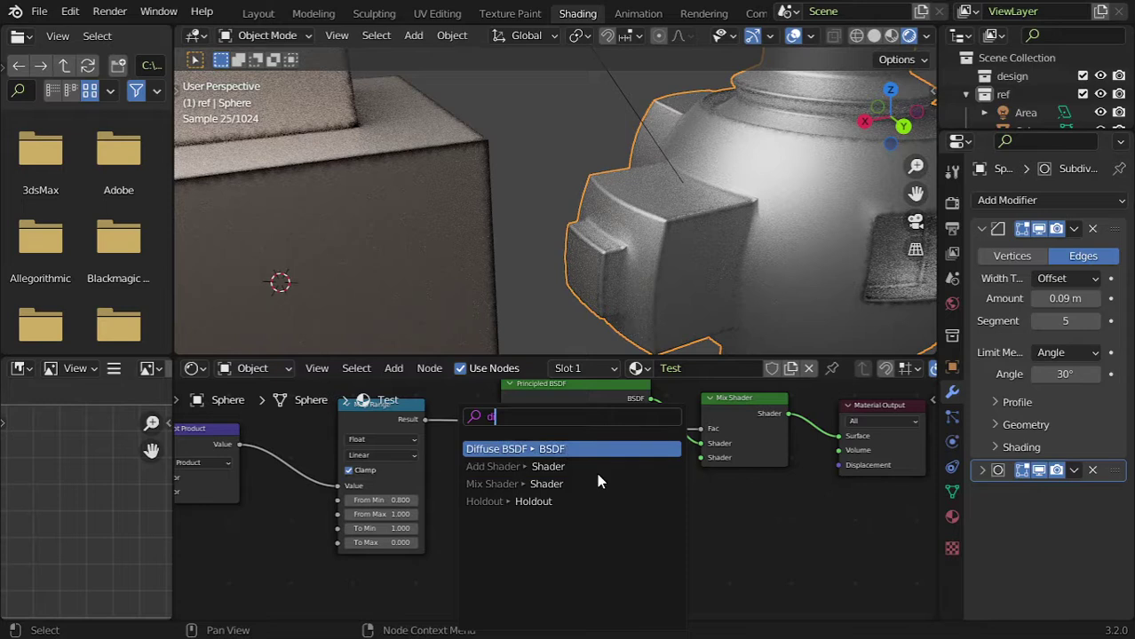
pyautogui.click(565, 450)
pyautogui.click(693, 524)
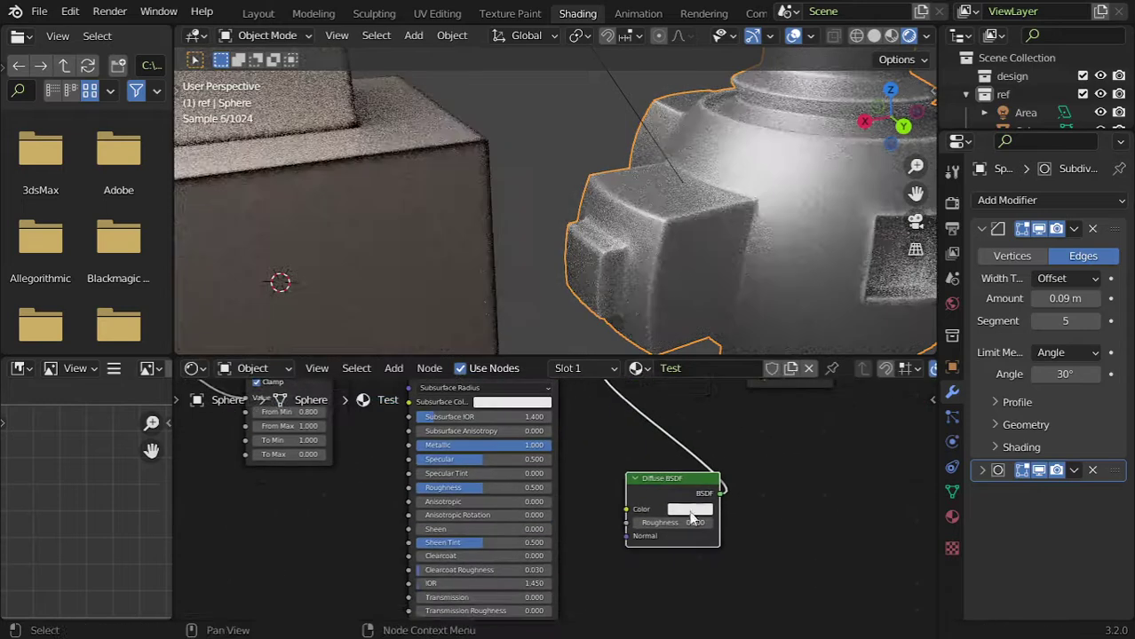
pyautogui.click(695, 512)
pyautogui.moveTo(770, 413); pyautogui.dragTo(773, 419)
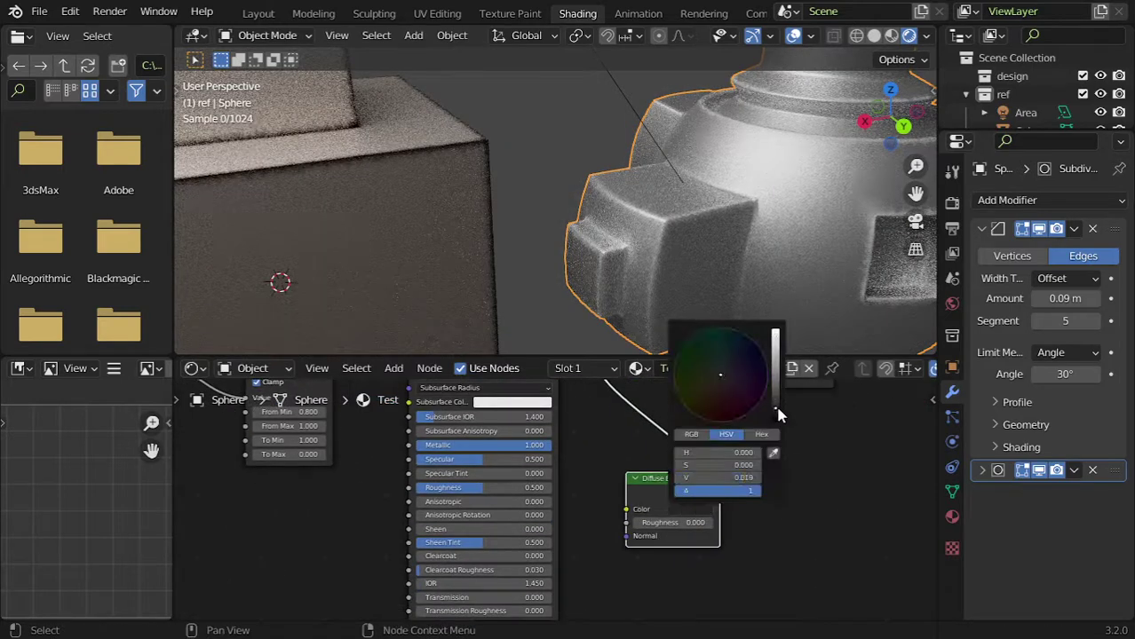
# - Make the Principled BSDF Base Color a gold yellow
pyautogui.moveTo(574, 507); pyautogui.dragTo(593, 580, button='middle')
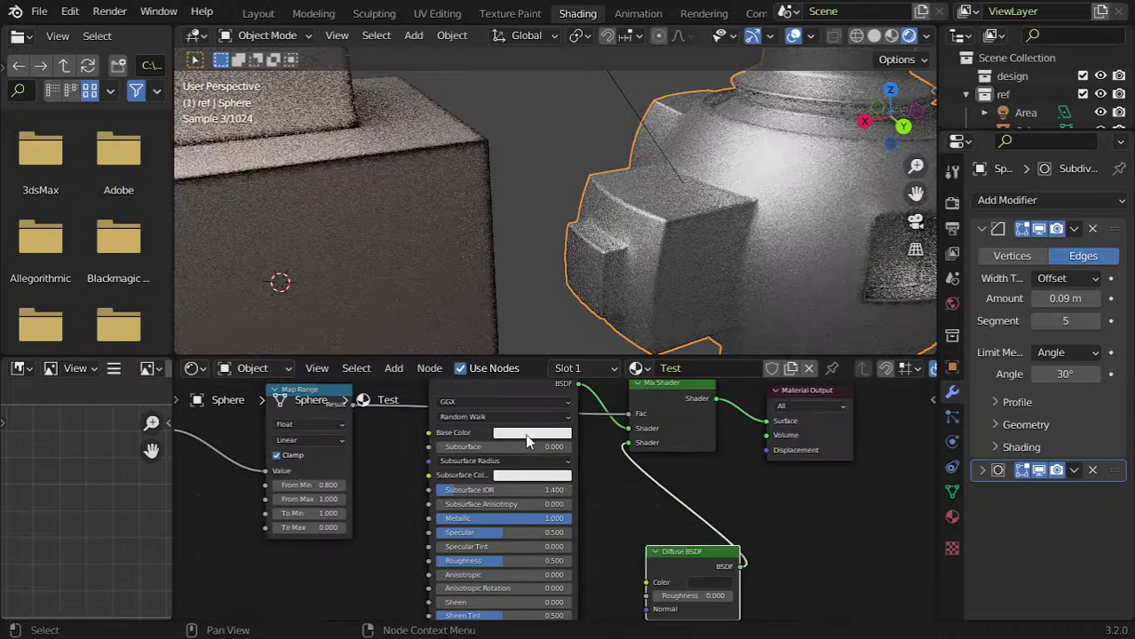
pyautogui.click(527, 438)
pyautogui.moveTo(561, 308); pyautogui.dragTo(518, 328)
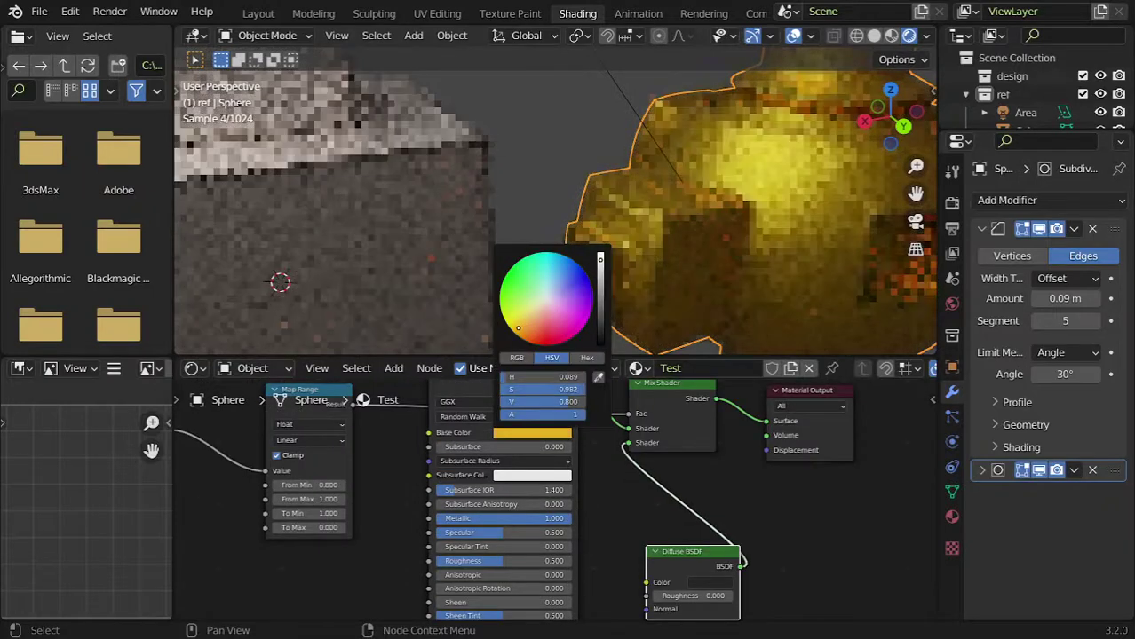
# - Set the Principled BSDF Roughness to 0.250
pyautogui.click(514, 562)
pyautogui.write('0.100')
pyautogui.press('Return')
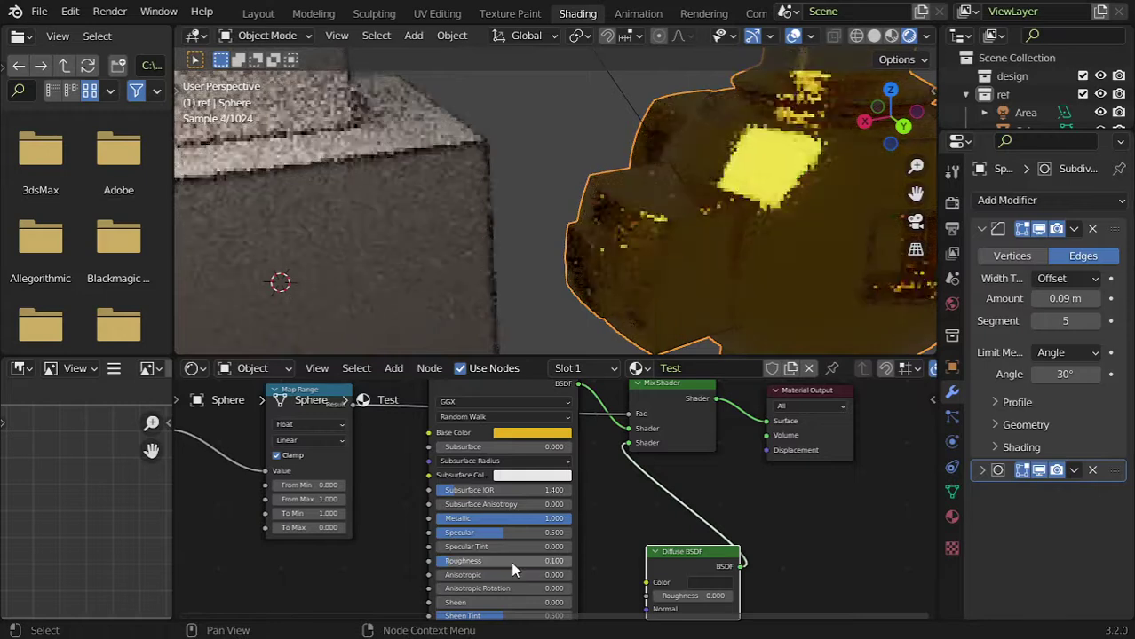
pyautogui.click(513, 562)
pyautogui.write('25')
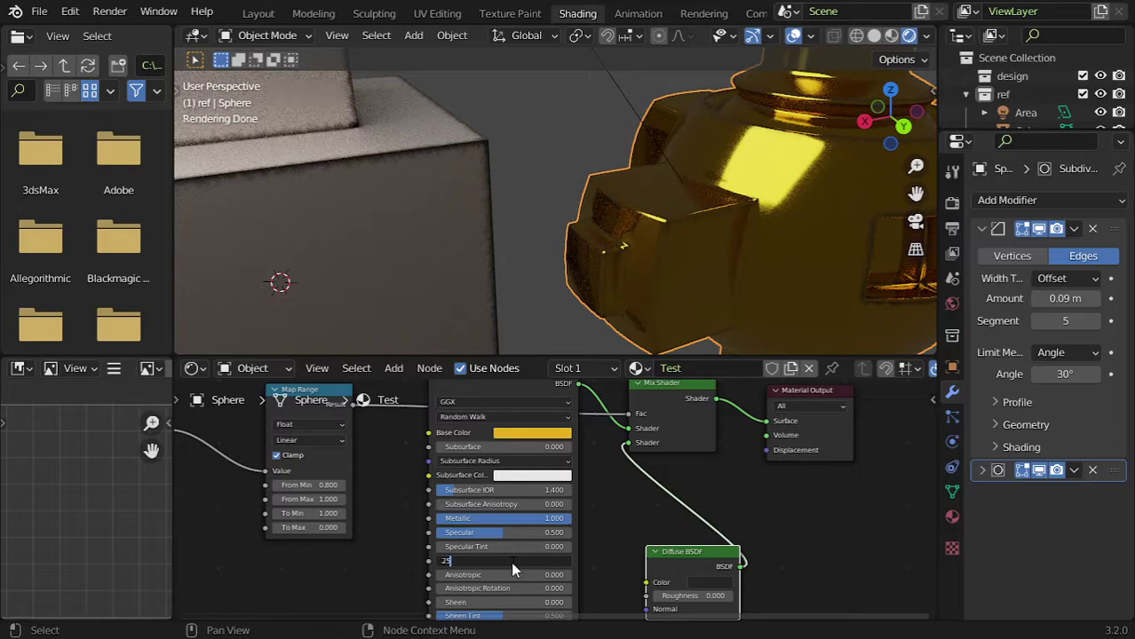
pyautogui.write('0.250')
pyautogui.press('Return')
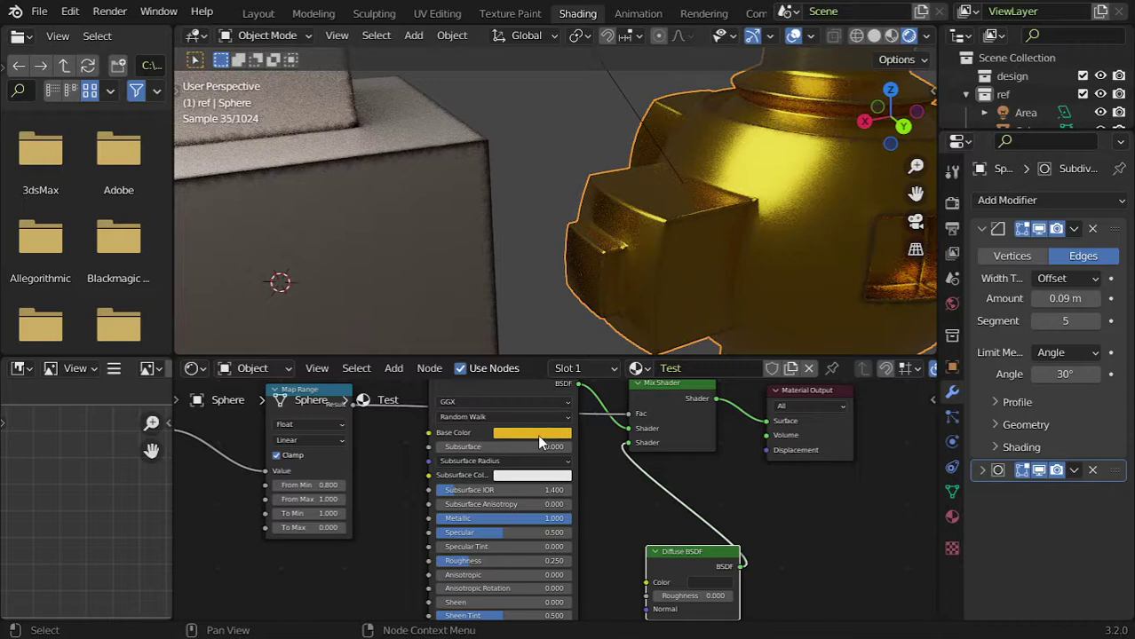
# - Spread out the Mix Shader and Principled BSDF nodes and frame the gold sphere up close
pyautogui.keyDown('shift'); pyautogui.scroll(2, 612, 535); pyautogui.keyUp('shift')
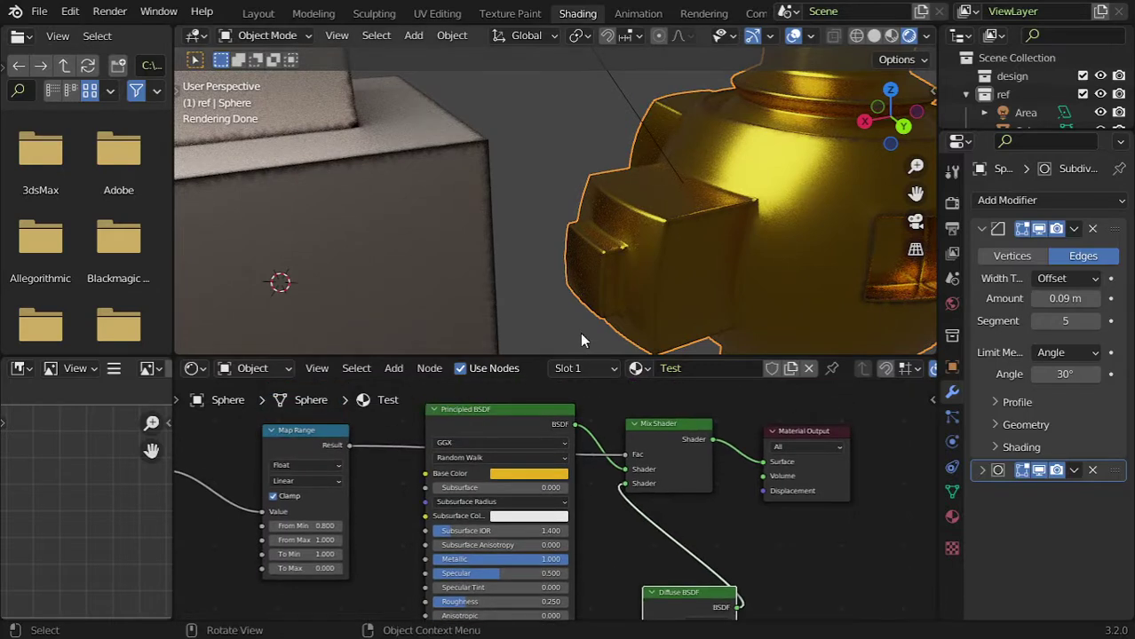
pyautogui.keyDown('shift'); pyautogui.scroll(-3, 669, 516); pyautogui.keyUp('shift')
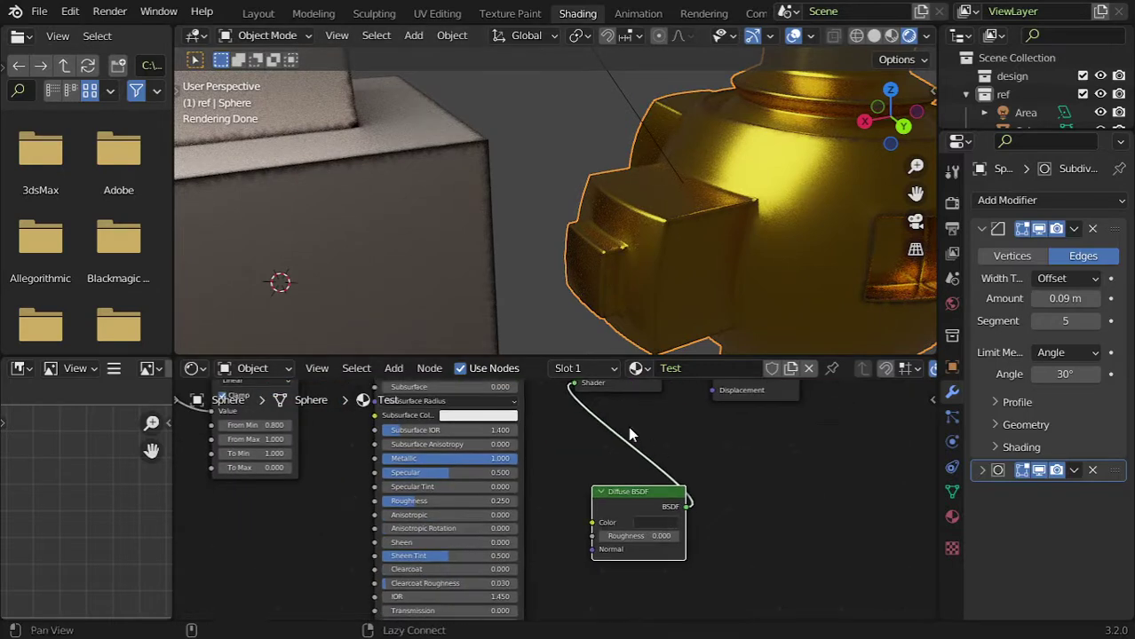
pyautogui.keyDown('shift'); pyautogui.scroll(2, 672, 507); pyautogui.keyUp('shift')
pyautogui.moveTo(640, 417); pyautogui.dragTo(702, 441)
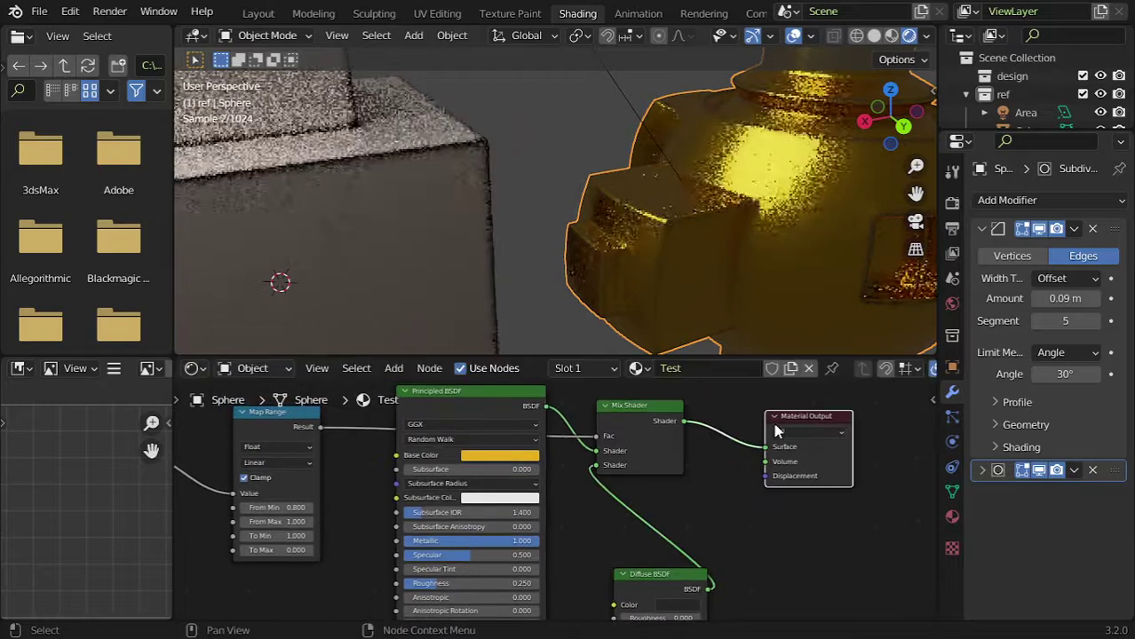
pyautogui.moveTo(453, 419); pyautogui.dragTo(467, 522)
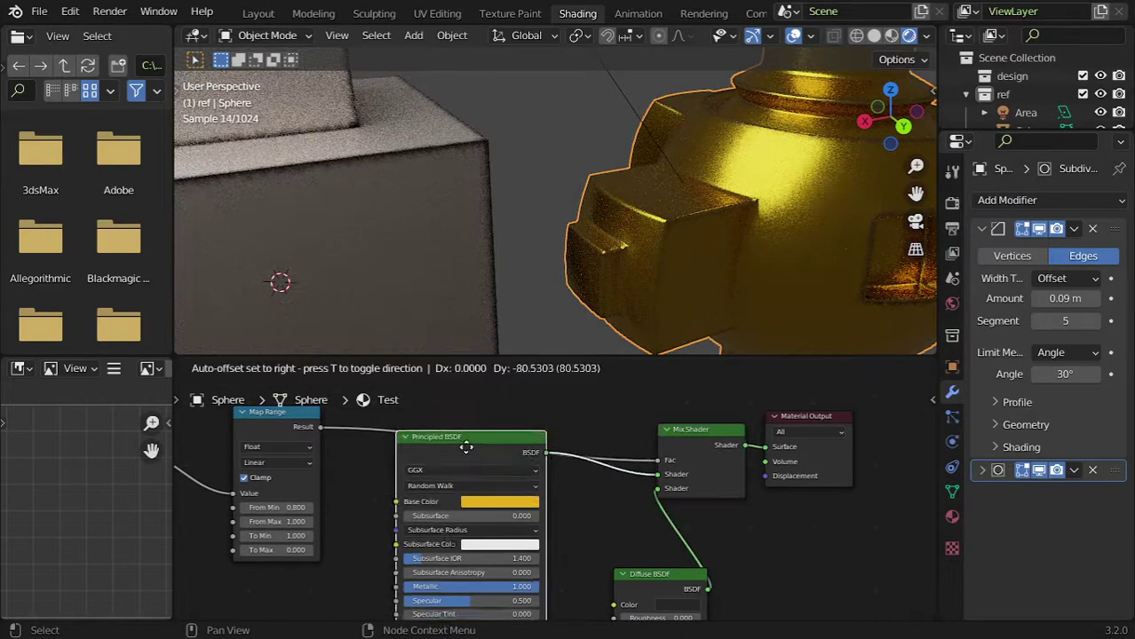
pyautogui.keyDown('shift'); pyautogui.moveTo(703, 230); pyautogui.dragTo(542, 241, button='middle'); pyautogui.keyUp('shift')
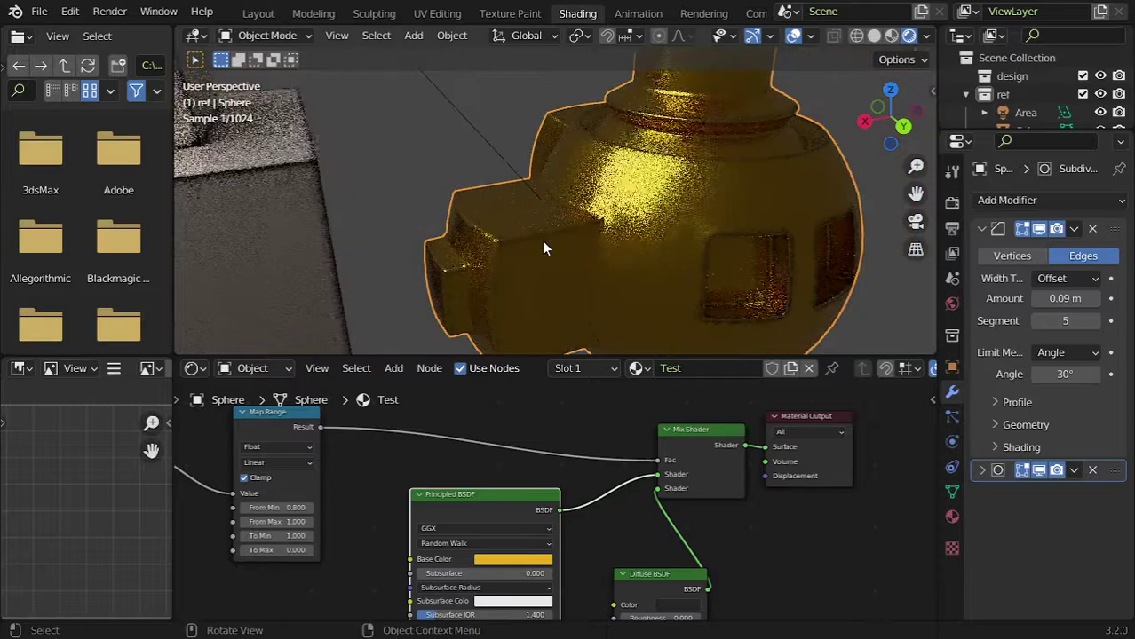
pyautogui.moveTo(720, 253)
pyautogui.keyDown('ctrl'); pyautogui.mouseDown(button='middle')
pyautogui.moveTo(730, 205)
pyautogui.moveTo(332, 253)
pyautogui.mouseUp(button='middle'); pyautogui.keyUp('ctrl')
# - Link the sphere's gold Test material onto the cube slab with Ctrl+L Link Materials
pyautogui.scroll(-3, 778, 201)
pyautogui.click(324, 243)
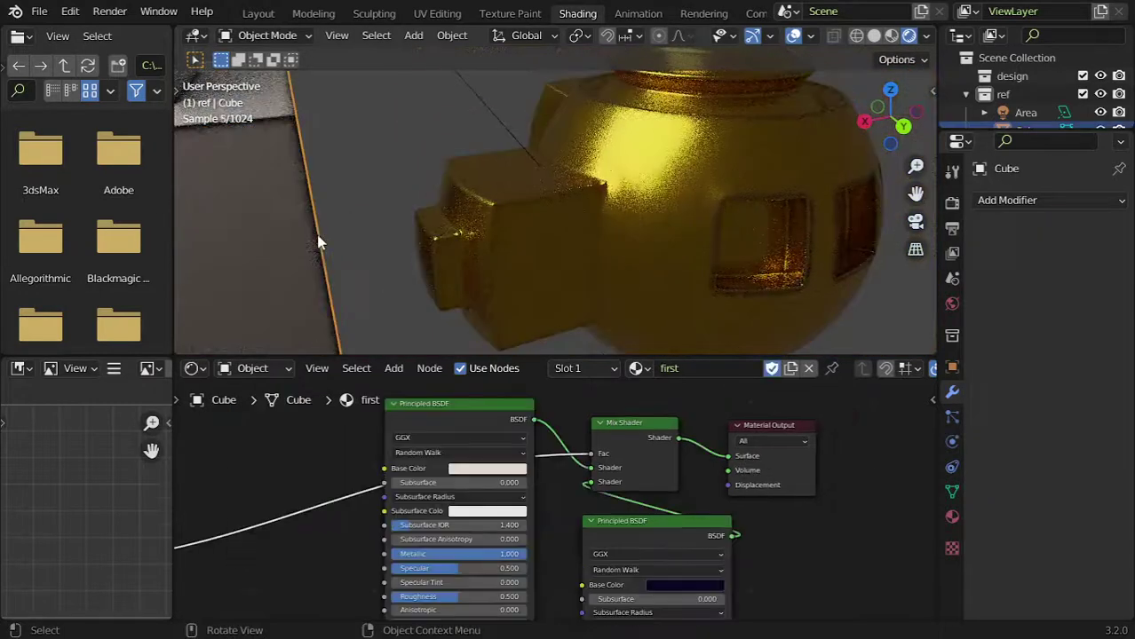
pyautogui.keyDown('shift'); pyautogui.click(637, 220); pyautogui.keyUp('shift')
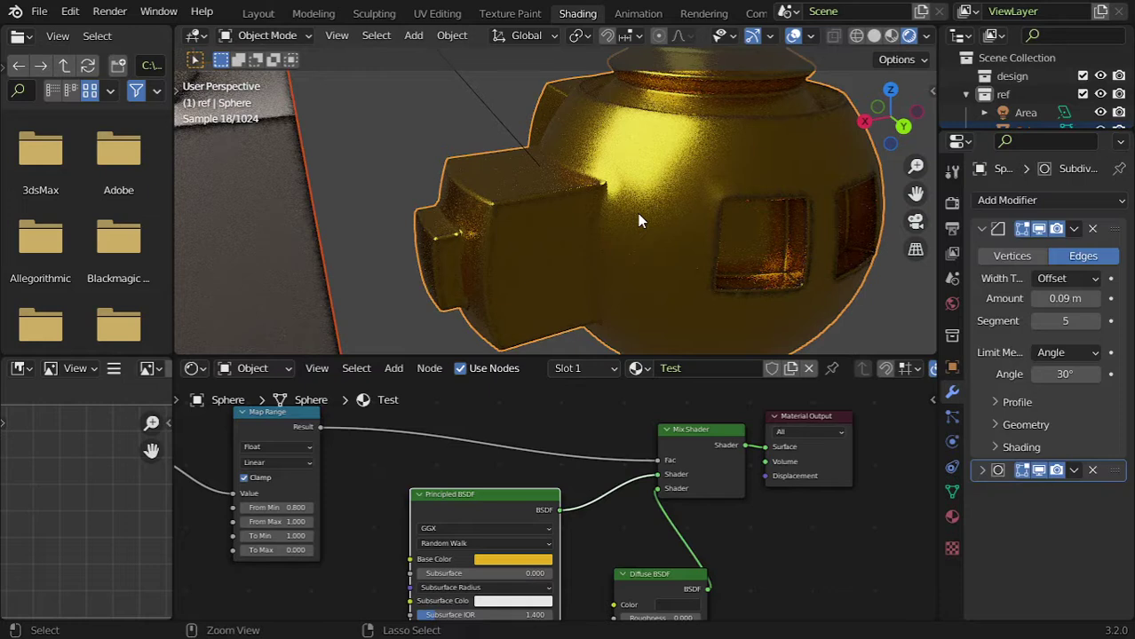
pyautogui.hotkey('ctrl', 'l')
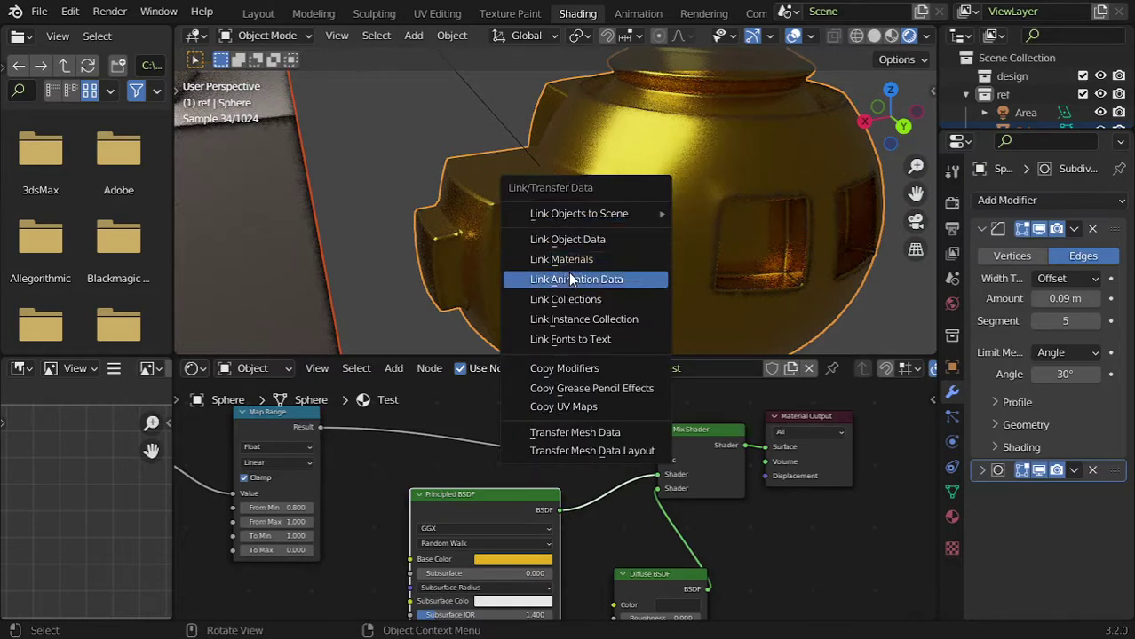
pyautogui.click(569, 273)
pyautogui.hotkey('ctrl', 'l')
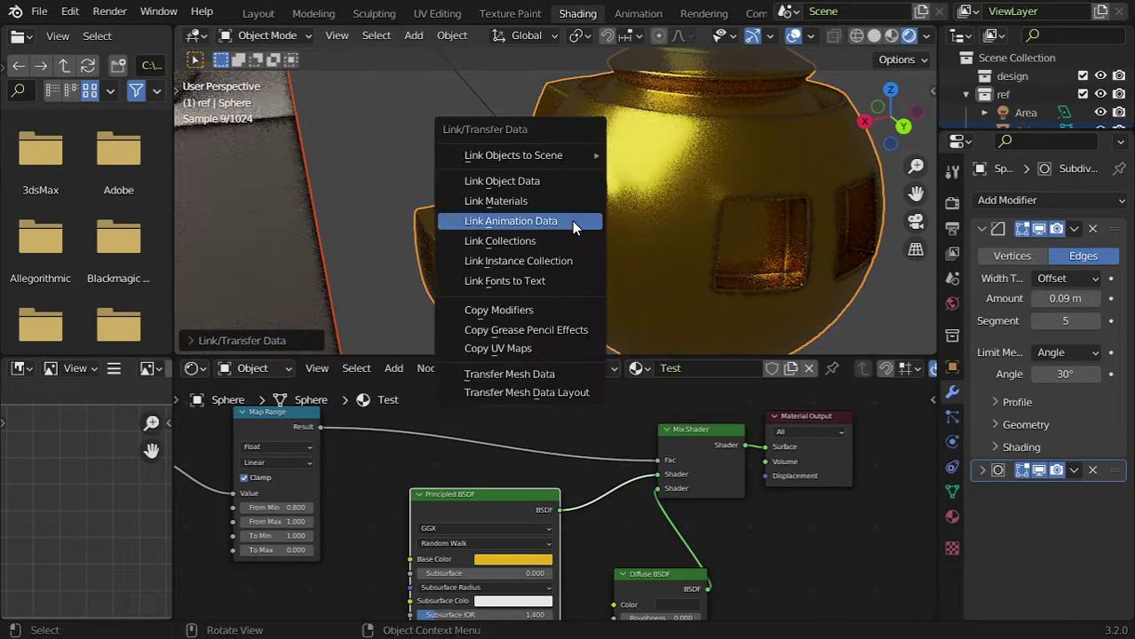
pyautogui.click(544, 202)
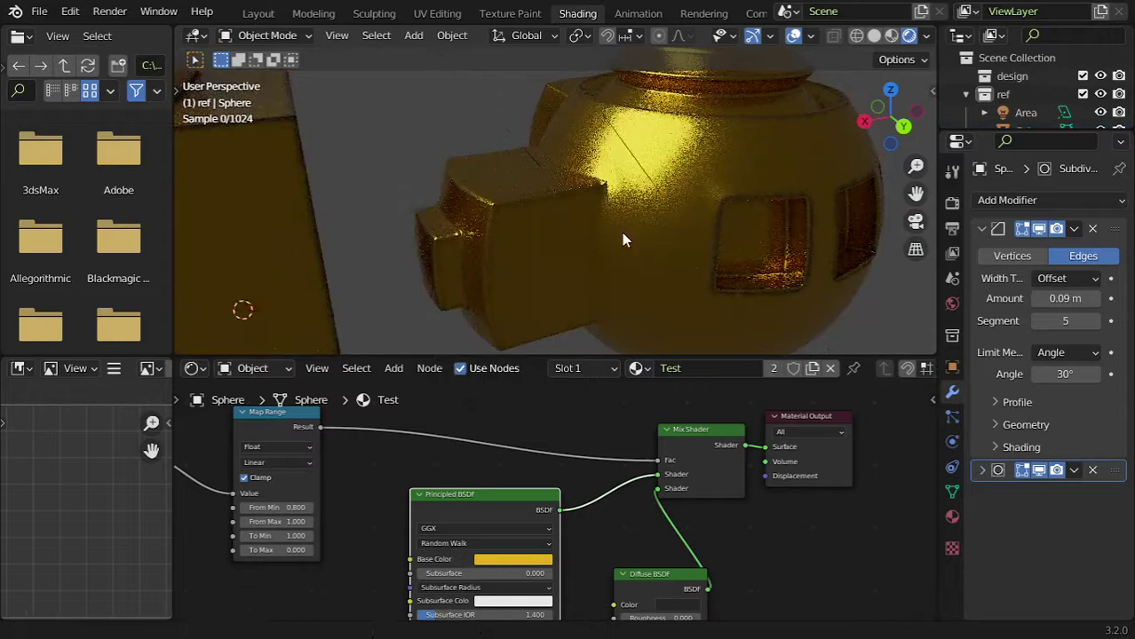
pyautogui.keyDown('alt'); pyautogui.middleClick(563, 228); pyautogui.keyUp('alt')
pyautogui.moveTo(687, 184)
pyautogui.mouseDown(button='middle')
pyautogui.moveTo(504, 216)
pyautogui.moveTo(525, 220)
pyautogui.mouseUp(button='middle')
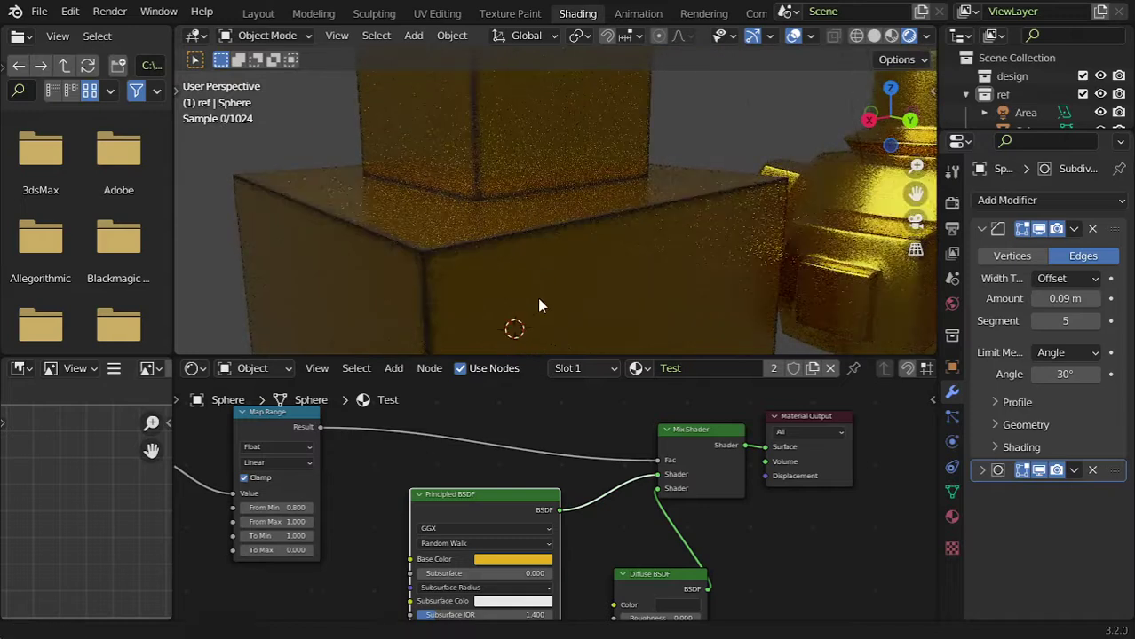
# - Box-select the Multiply, Bevel, Geometry, Dot Product and Map Range nodes and group them with Ctrl+G
pyautogui.moveTo(424, 298); pyautogui.dragTo(563, 279, button='middle')
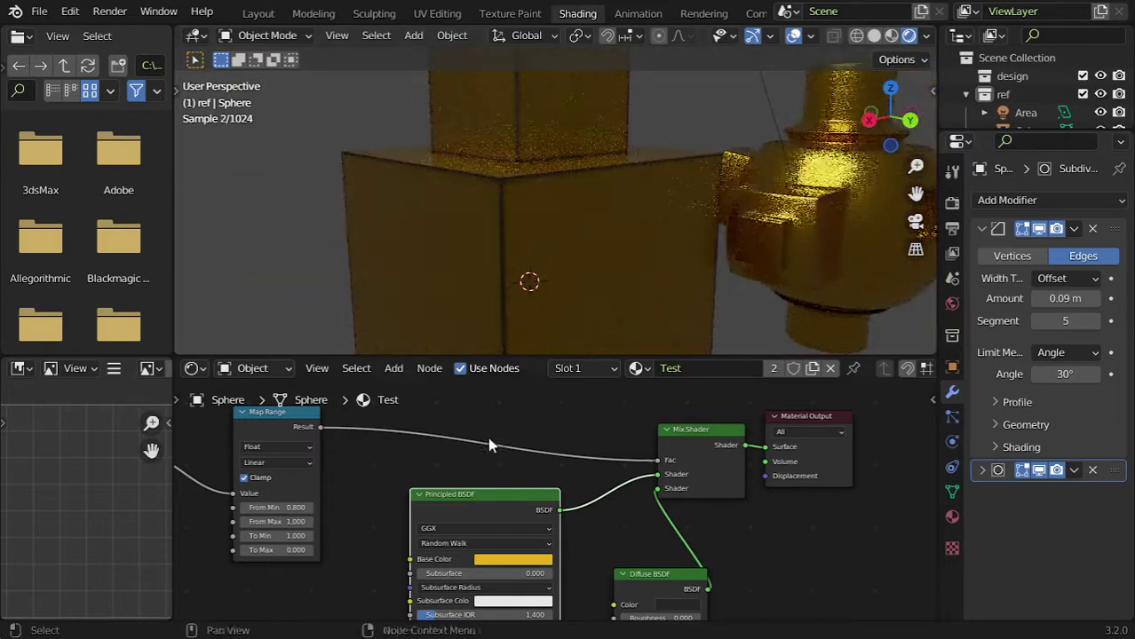
pyautogui.scroll(-2, 684, 515)
pyautogui.scroll(-2, 678, 546)
pyautogui.moveTo(679, 545)
pyautogui.mouseDown(button='middle')
pyautogui.moveTo(692, 496)
pyautogui.moveTo(596, 427)
pyautogui.mouseUp(button='middle')
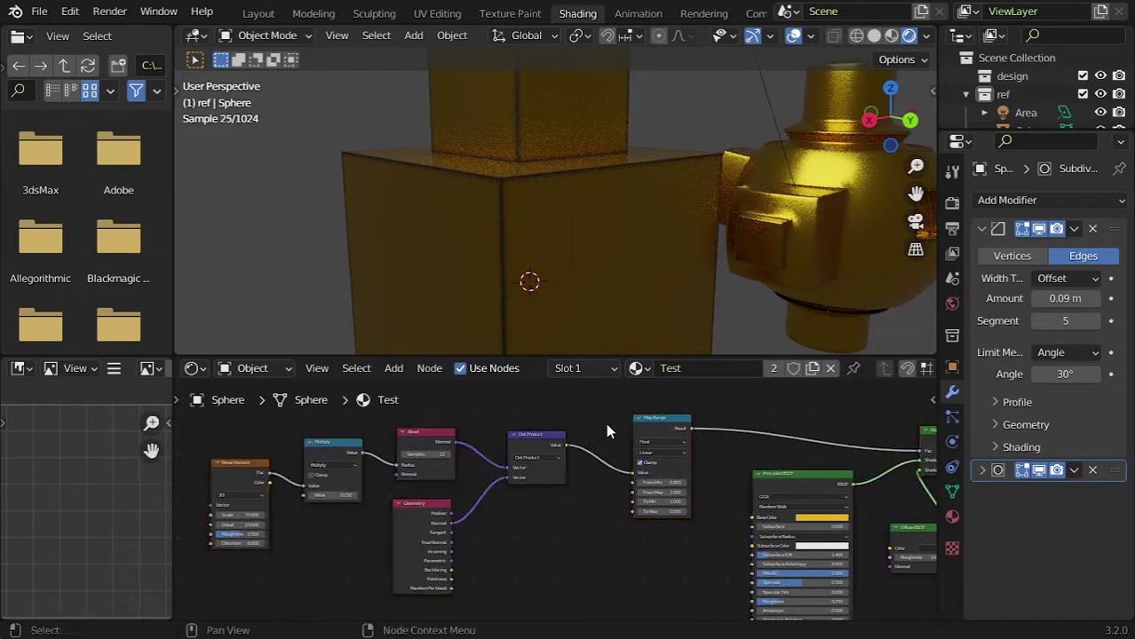
pyautogui.press('b')
pyautogui.moveTo(657, 395); pyautogui.dragTo(298, 586)
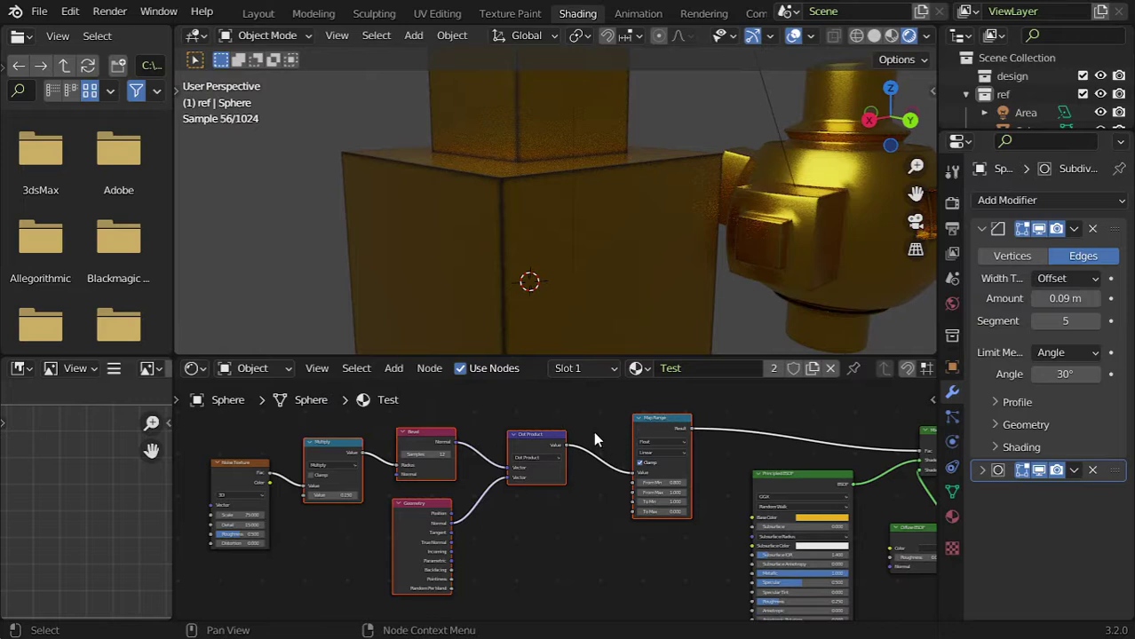
pyautogui.moveTo(652, 397); pyautogui.dragTo(329, 570)
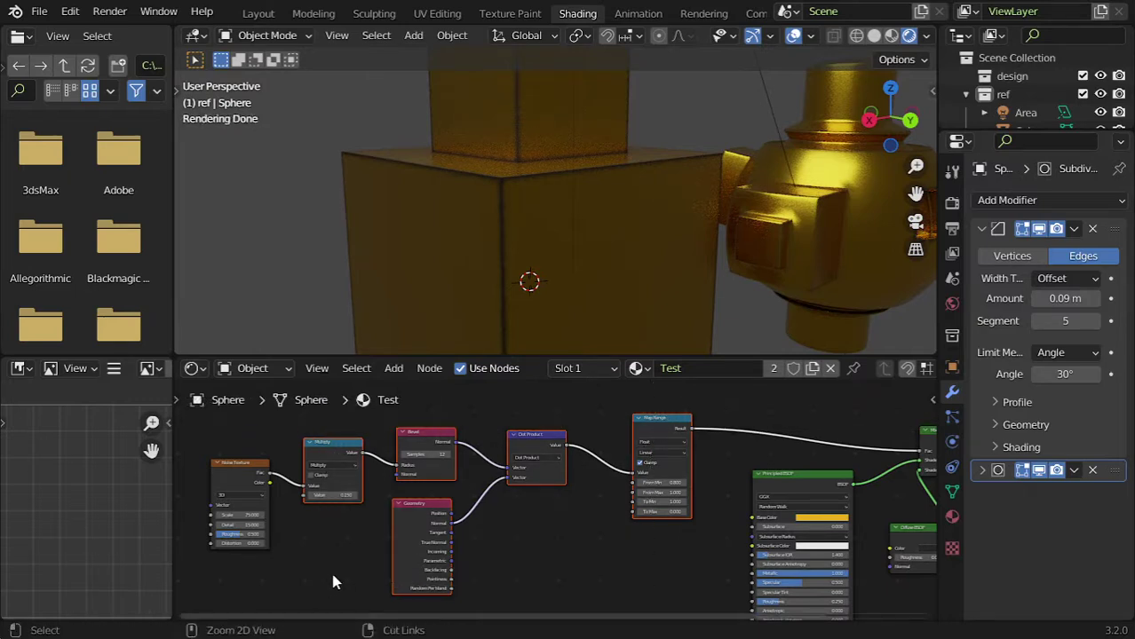
pyautogui.hotkey('ctrl', 'g')
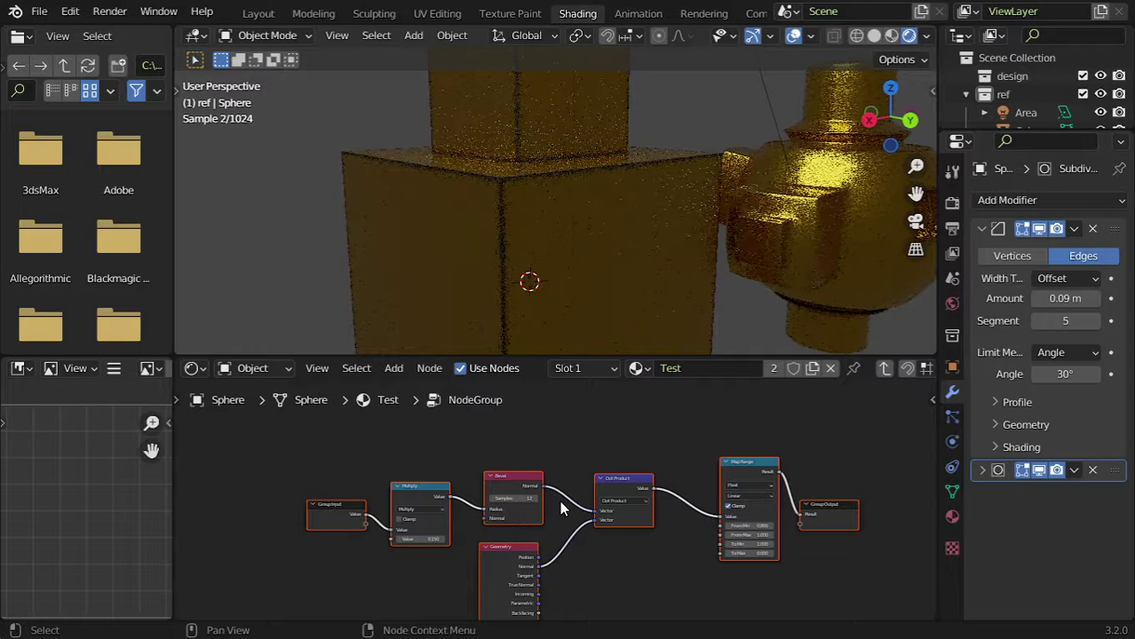
# - Leave the group and rename the group node to 'EdgeMassk-Total'
pyautogui.press('Tab')
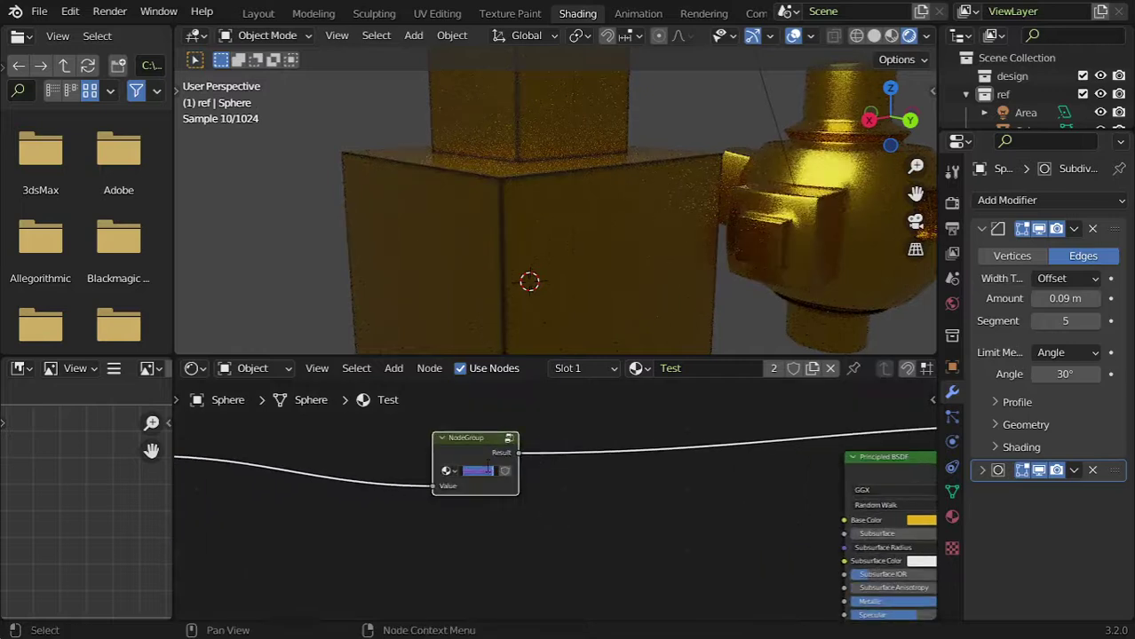
pyautogui.write('EdiM')
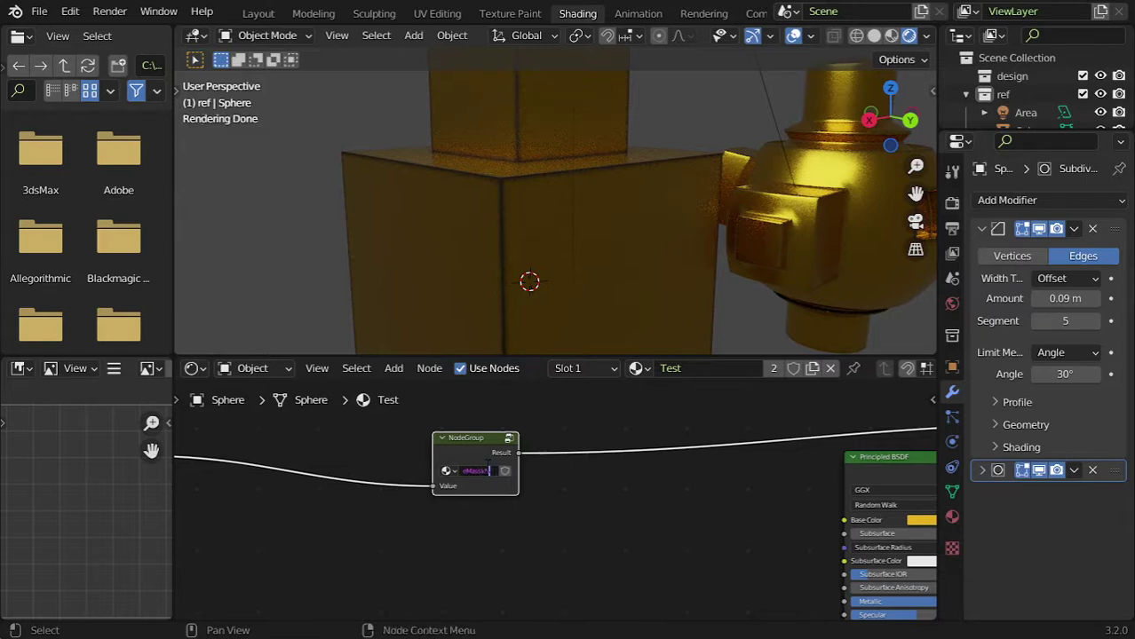
pyautogui.write('_')
pyautogui.press('Return')
pyautogui.moveTo(593, 205); pyautogui.dragTo(591, 137, button='middle')
pyautogui.scroll(5, 520, 201)
pyautogui.scroll(2, 524, 258)
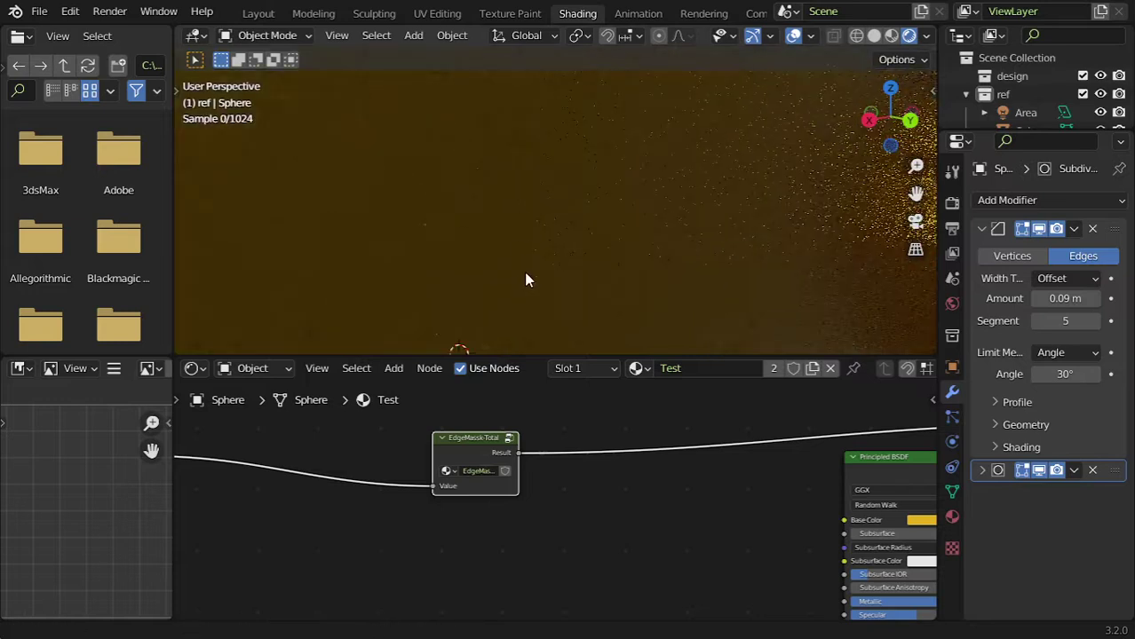
pyautogui.scroll(-4, 526, 265)
pyautogui.scroll(-2, 527, 238)
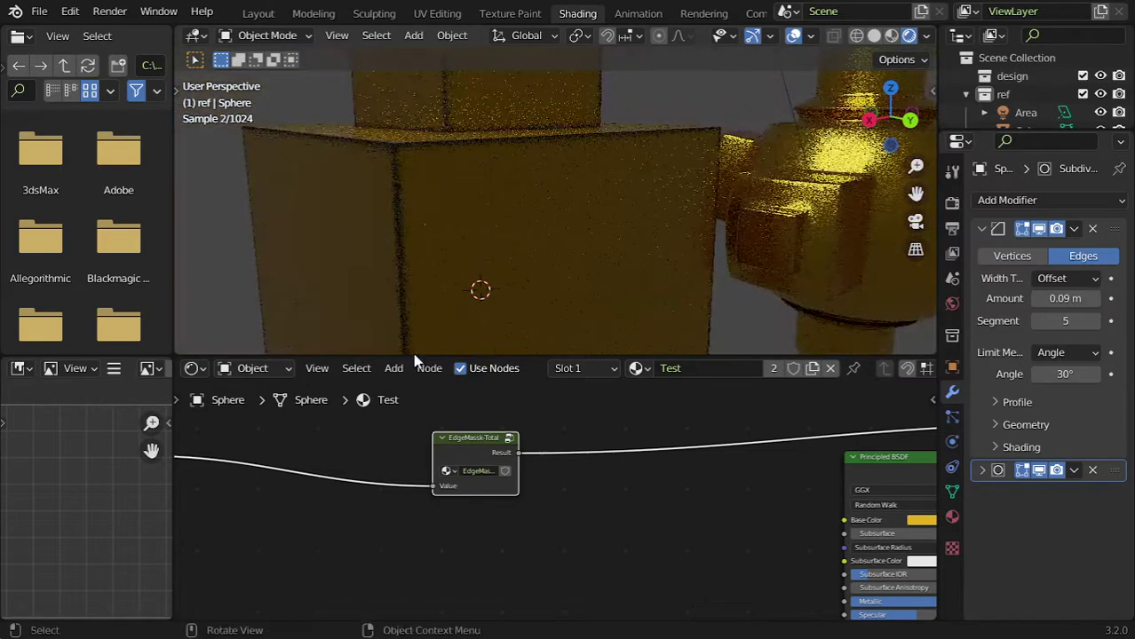
# - Inside EdgeMassk-Total, wire Multiply's second Value and Map Range From Min to new Group Input sockets
pyautogui.press('Tab')
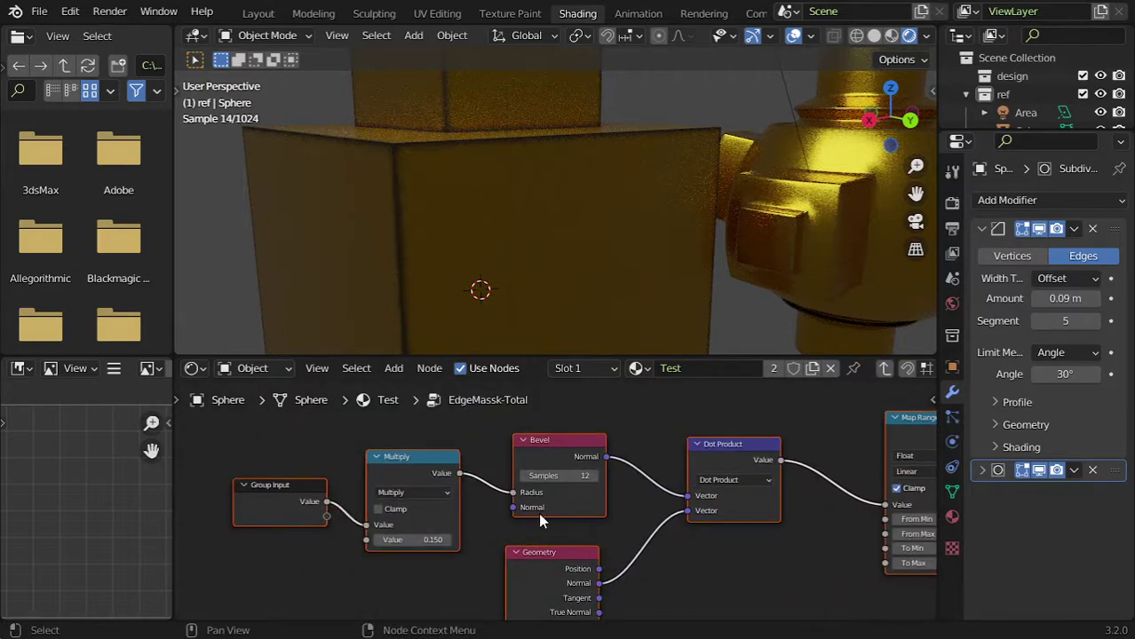
pyautogui.moveTo(318, 500); pyautogui.dragTo(300, 525, button='middle')
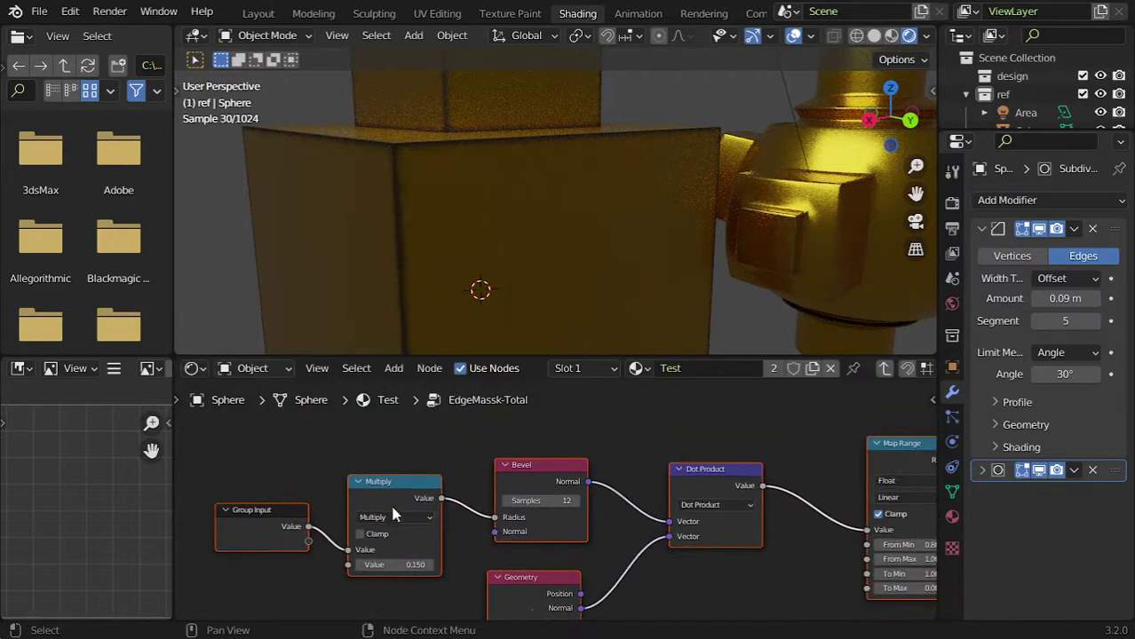
pyautogui.moveTo(583, 553); pyautogui.dragTo(628, 519, button='middle')
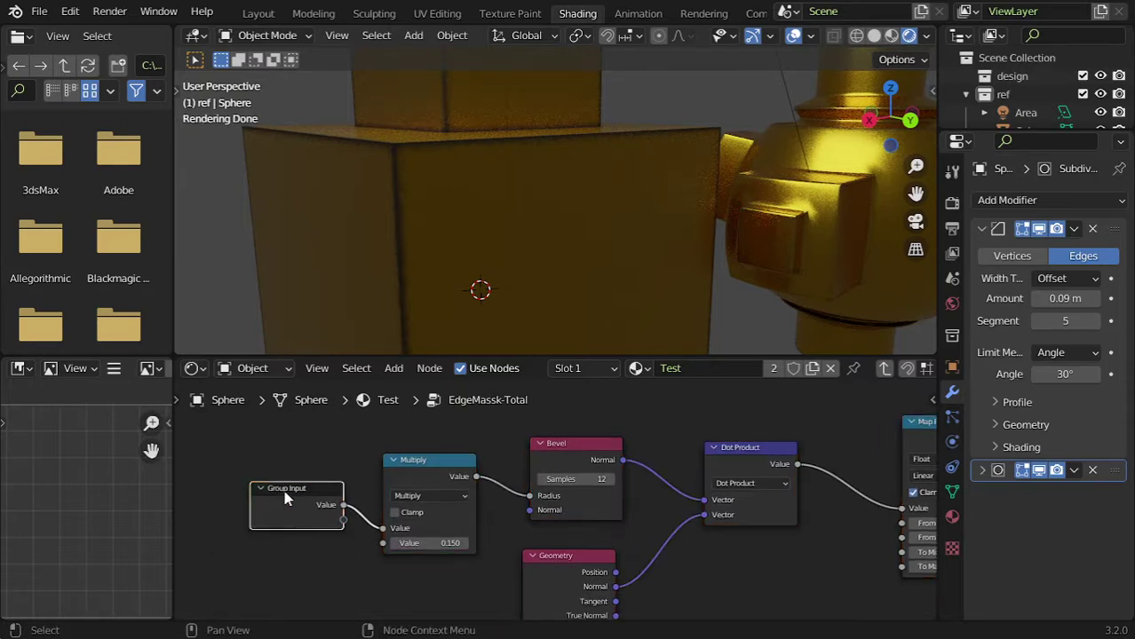
pyautogui.moveTo(282, 502); pyautogui.dragTo(244, 518)
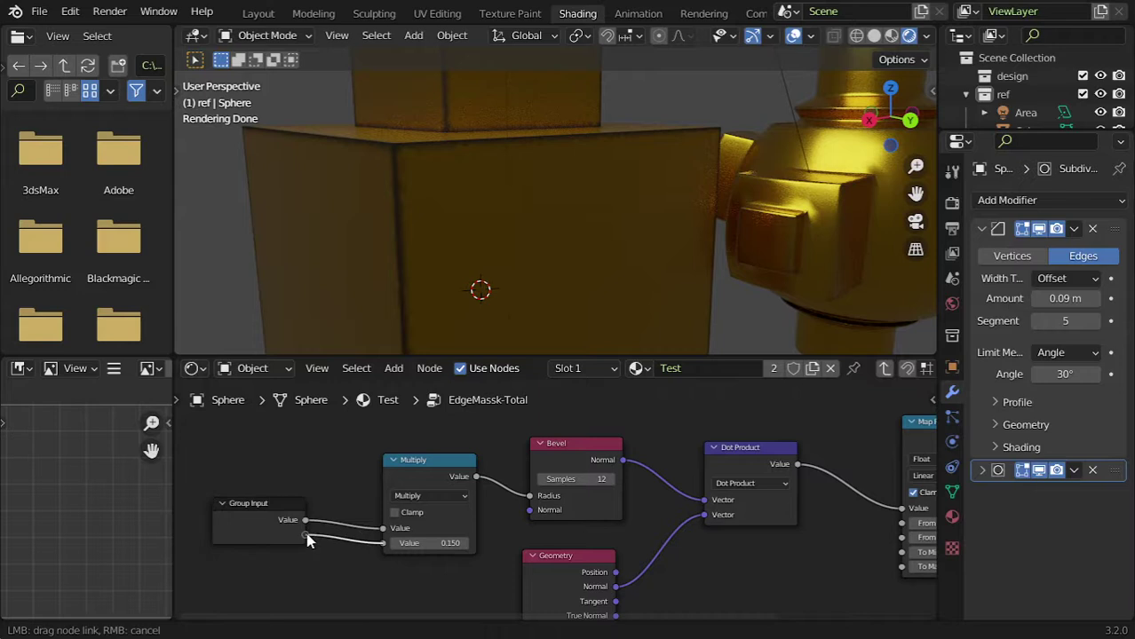
pyautogui.moveTo(383, 544); pyautogui.dragTo(307, 534)
pyautogui.scroll(-2, 502, 560)
pyautogui.moveTo(766, 527); pyautogui.dragTo(743, 532, button='middle')
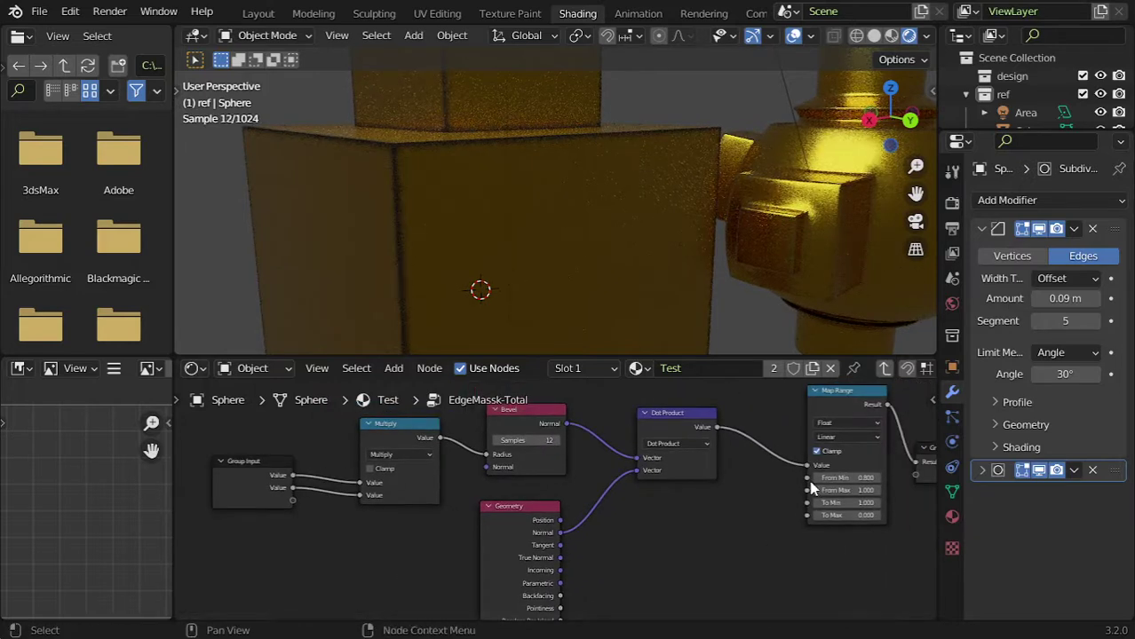
pyautogui.moveTo(806, 479); pyautogui.dragTo(286, 497)
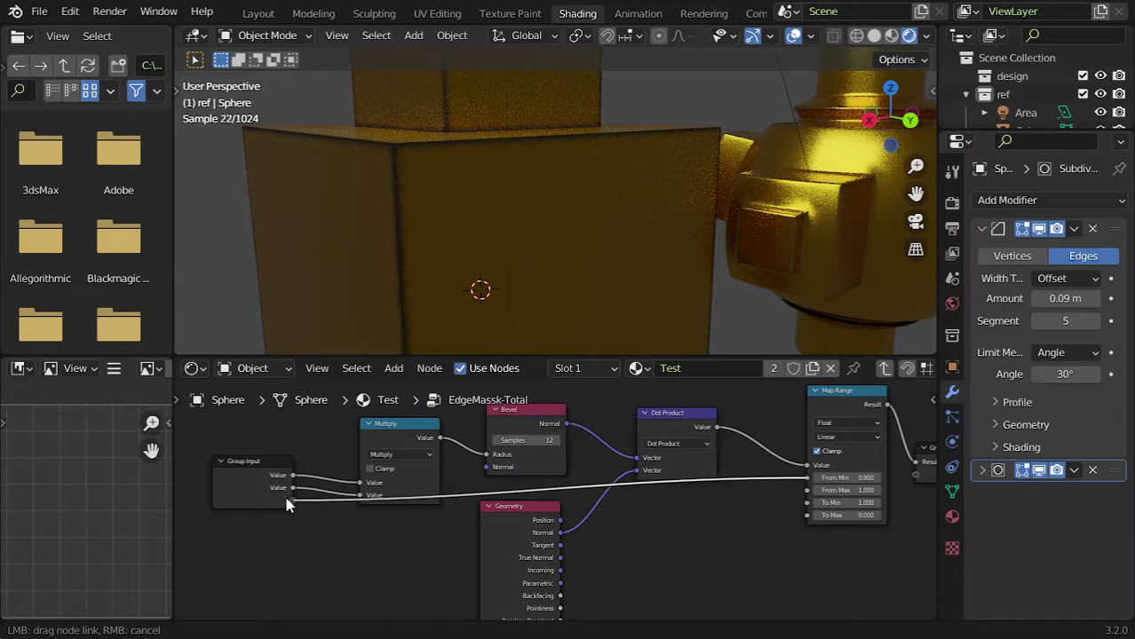
# - Rename the group inputs to spread, Strength and TExture, then return to the Test material
pyautogui.press('n')
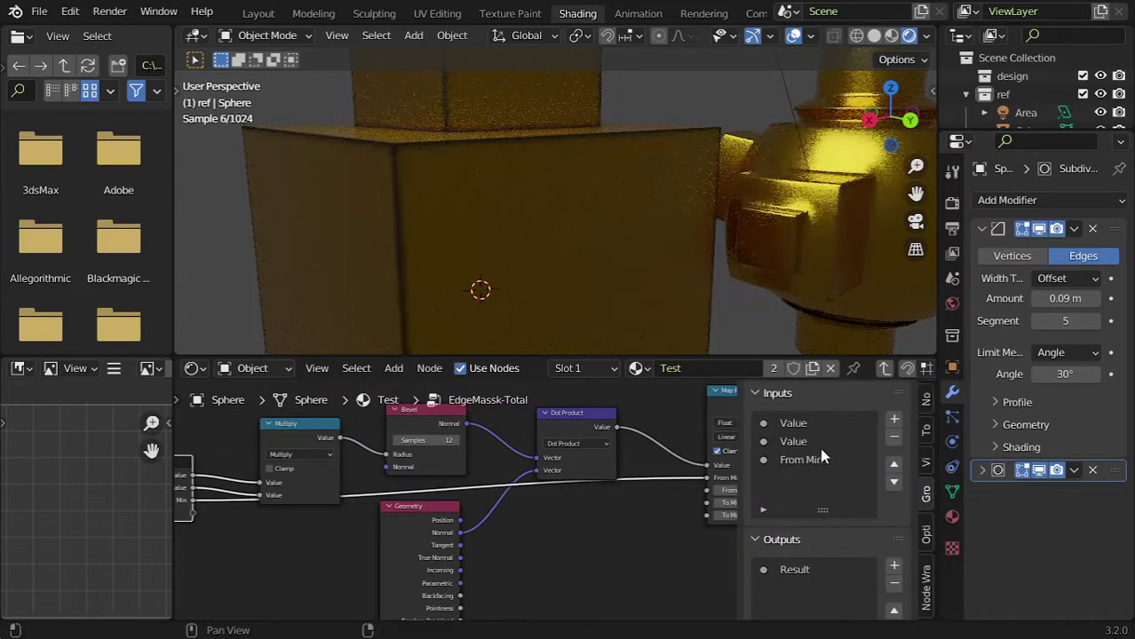
pyautogui.click(819, 443)
pyautogui.write('spread')
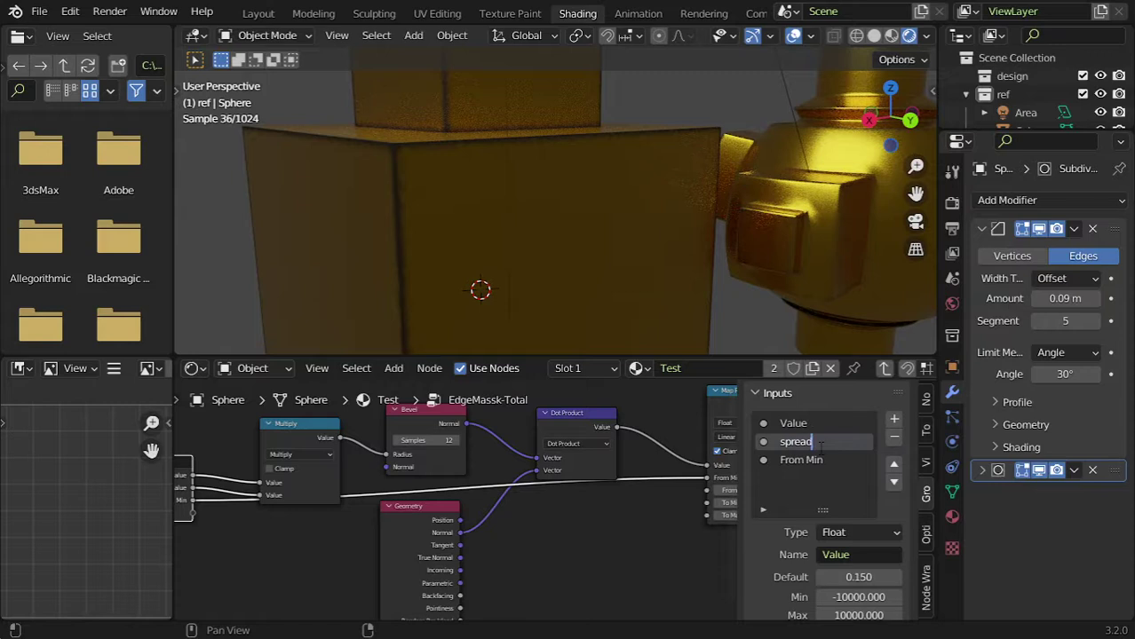
pyautogui.press('Return')
pyautogui.click(812, 460)
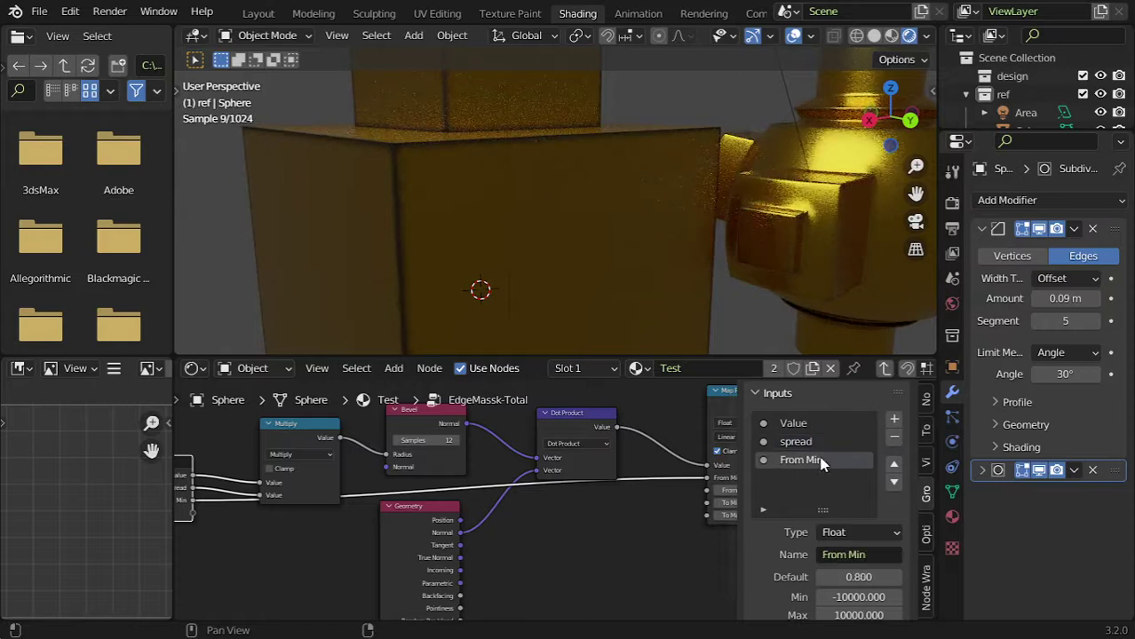
pyautogui.write('Str')
pyautogui.press('Return')
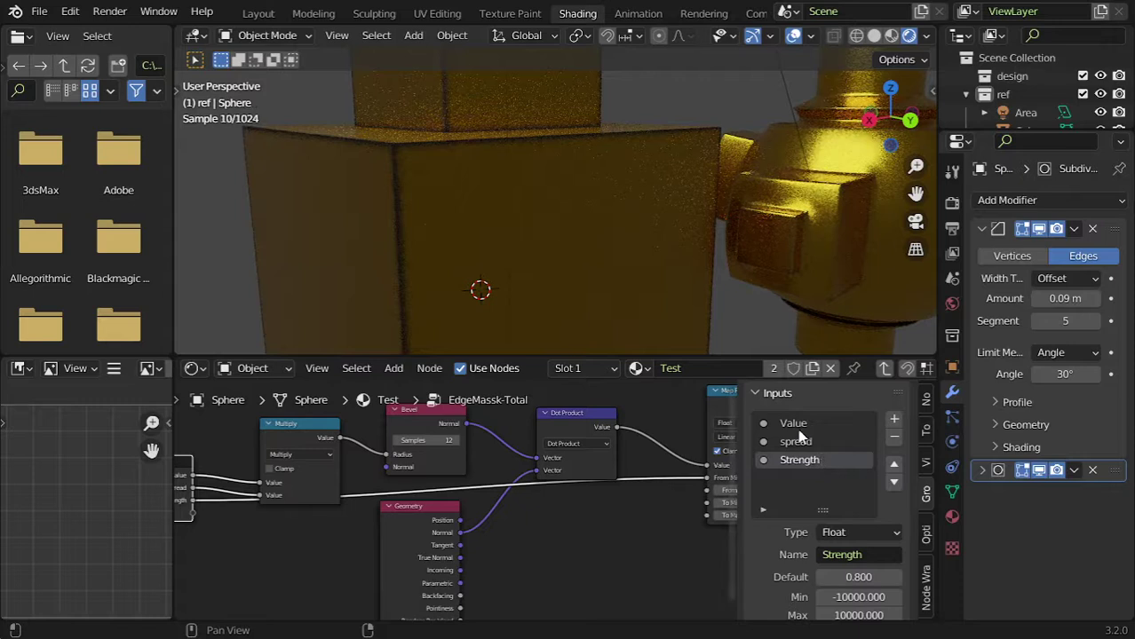
pyautogui.doubleClick(793, 423)
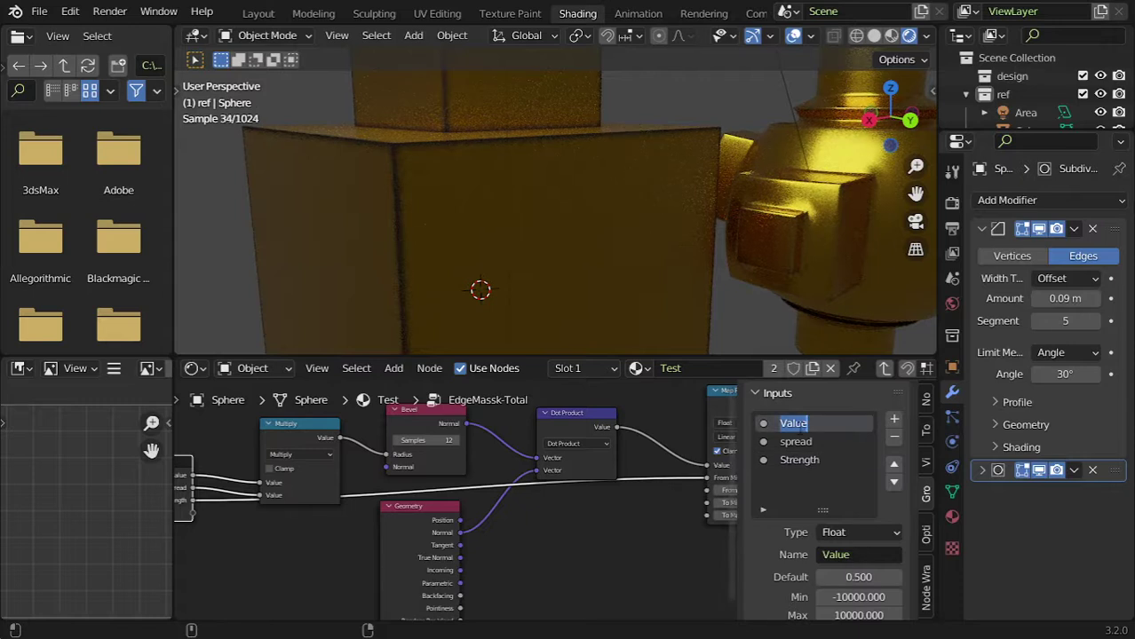
pyautogui.write('TExture')
pyautogui.press('Return')
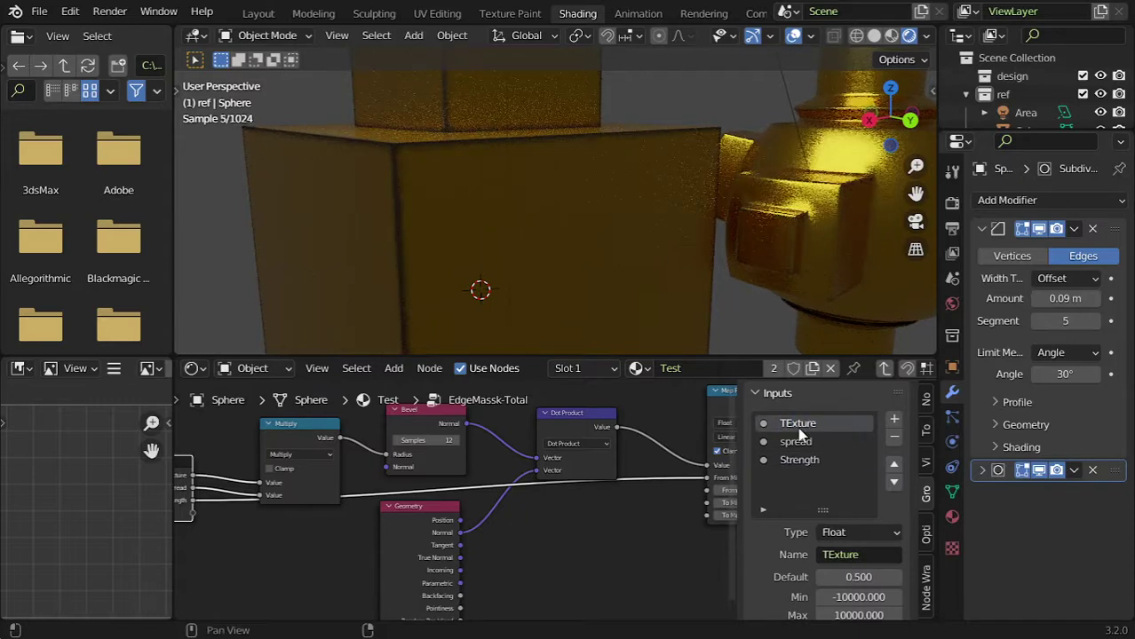
pyautogui.press('Return')
pyautogui.press('Tab')
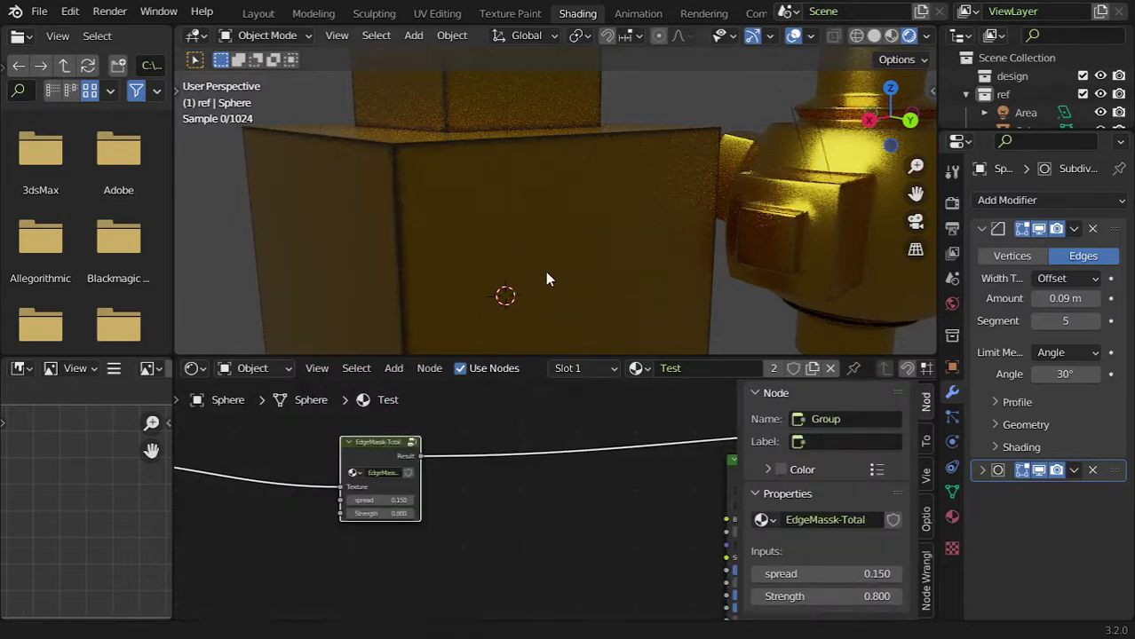
# - Try Strength at 0.700 and 0.900, settle on 0.800, and raise spread to 0.250
pyautogui.keyDown('shift'); pyautogui.moveTo(507, 269); pyautogui.dragTo(551, 278, button='middle'); pyautogui.keyUp('shift')
pyautogui.moveTo(471, 504); pyautogui.dragTo(545, 508, button='middle')
pyautogui.scroll(3, 533, 496)
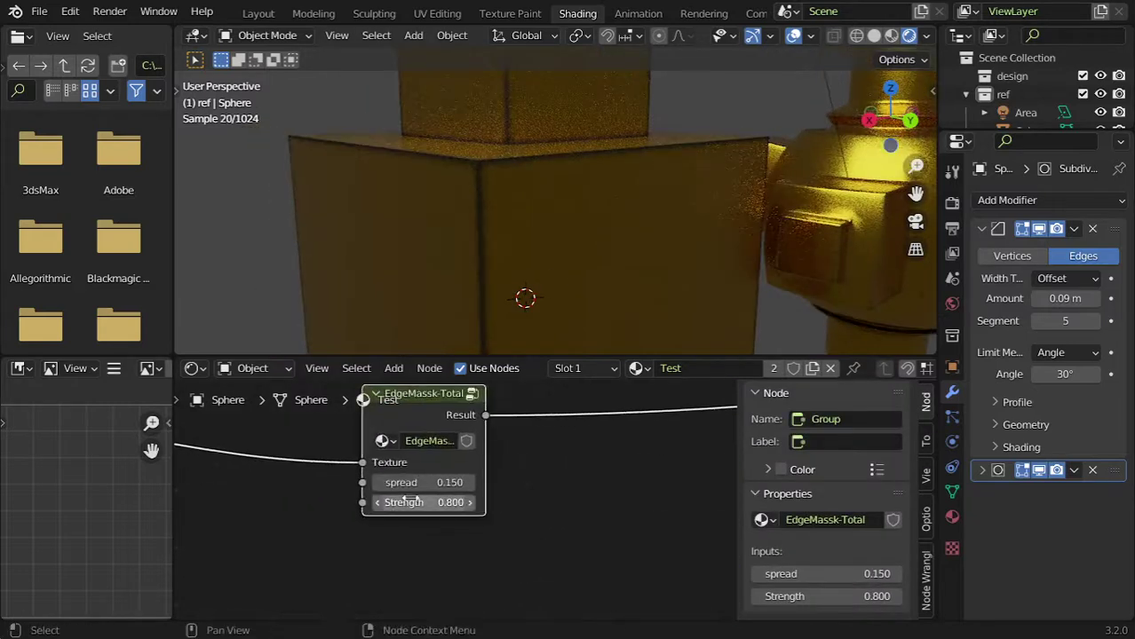
pyautogui.click(380, 503)
pyautogui.moveTo(381, 503); pyautogui.dragTo(380, 512)
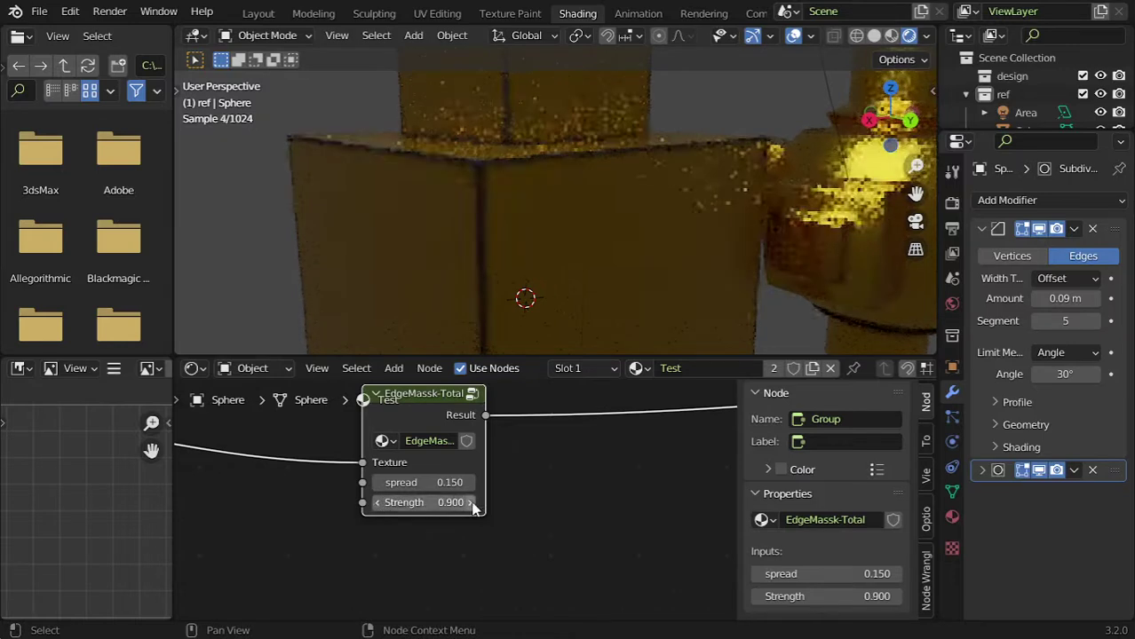
pyautogui.click(377, 503)
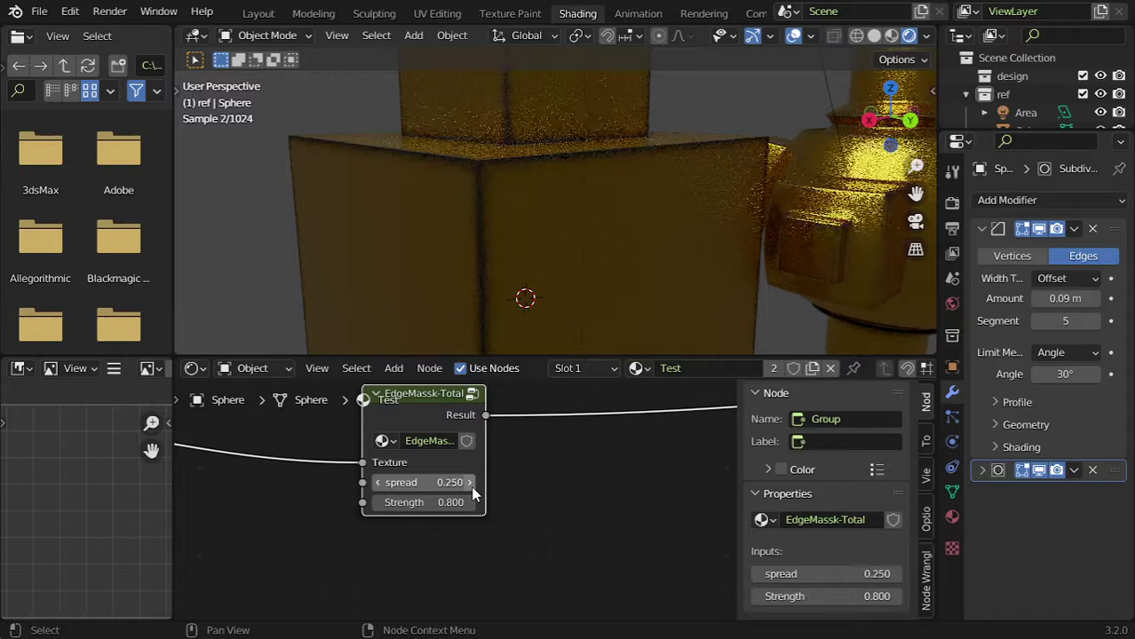
pyautogui.click(470, 483)
pyautogui.moveTo(497, 167)
pyautogui.keyDown('ctrl'); pyautogui.mouseDown(button='middle')
pyautogui.moveTo(491, 179)
pyautogui.moveTo(530, 204)
pyautogui.mouseUp(button='middle'); pyautogui.keyUp('ctrl')
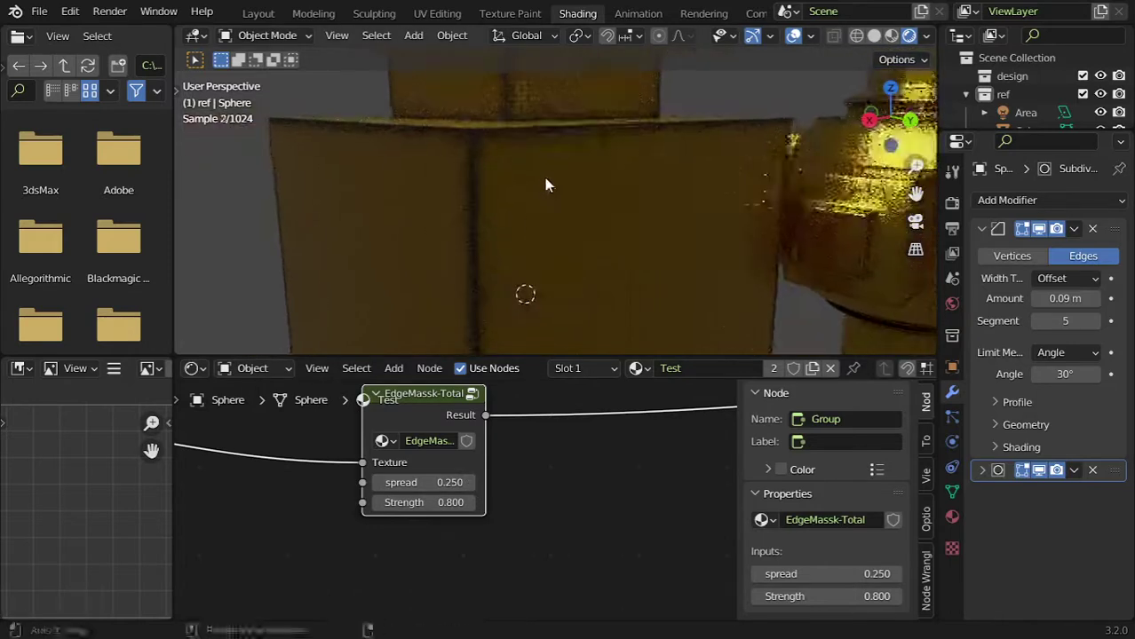
pyautogui.moveTo(526, 259)
pyautogui.mouseDown(button='middle')
pyautogui.moveTo(535, 230)
pyautogui.moveTo(558, 246)
pyautogui.moveTo(537, 168)
pyautogui.mouseUp(button='middle')
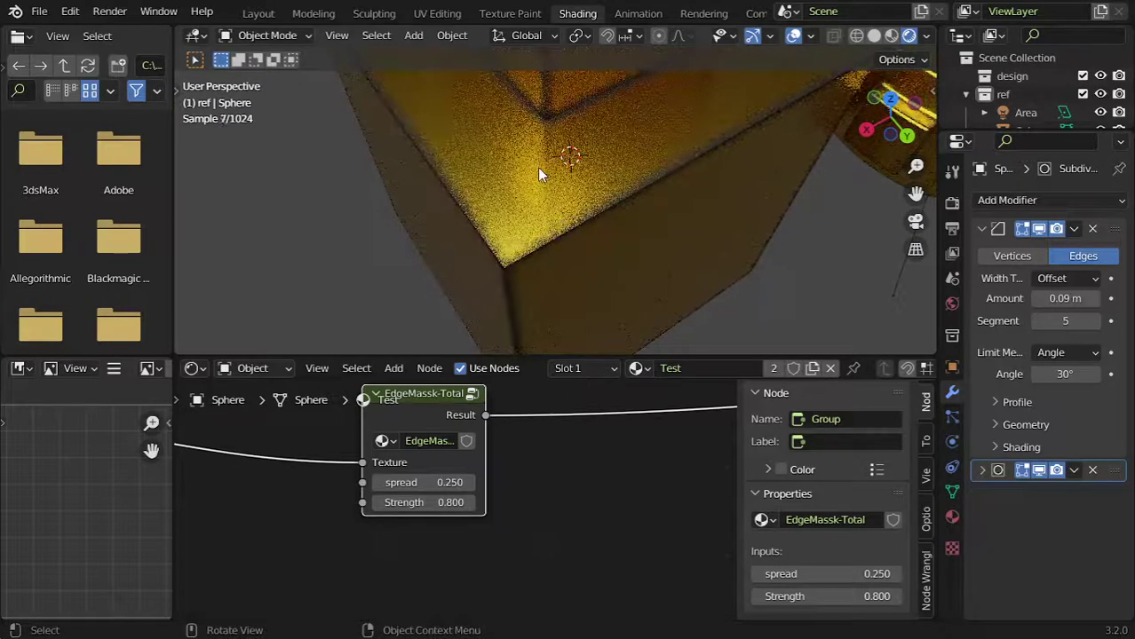